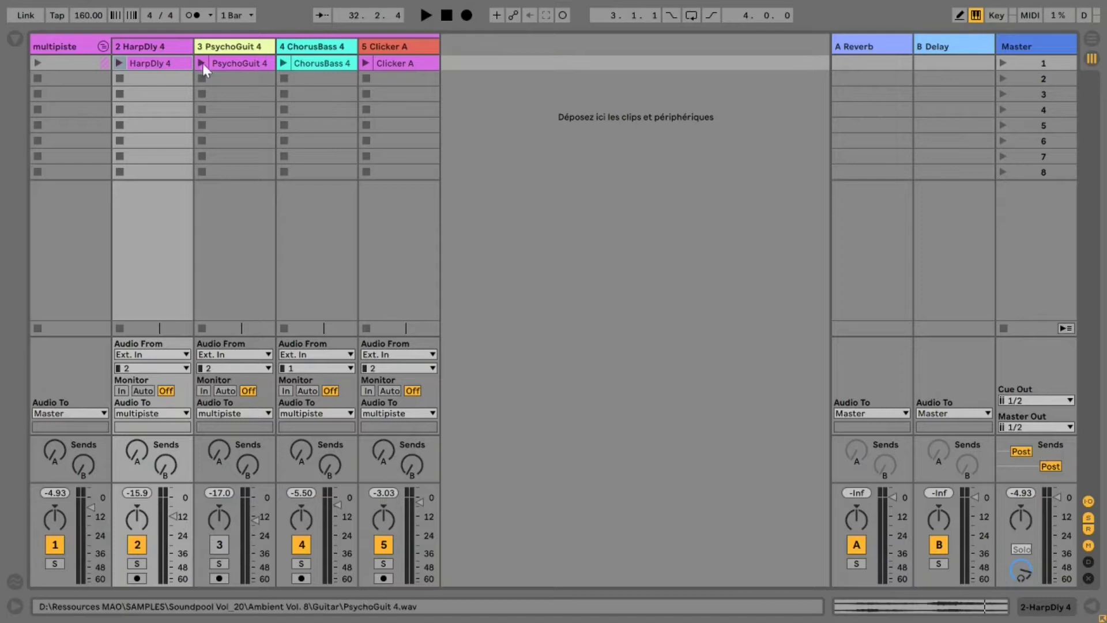
# Play the HarpDly 4 clip, raise its track volume to 0 dB, and stop playback
pyautogui.click(118, 62)
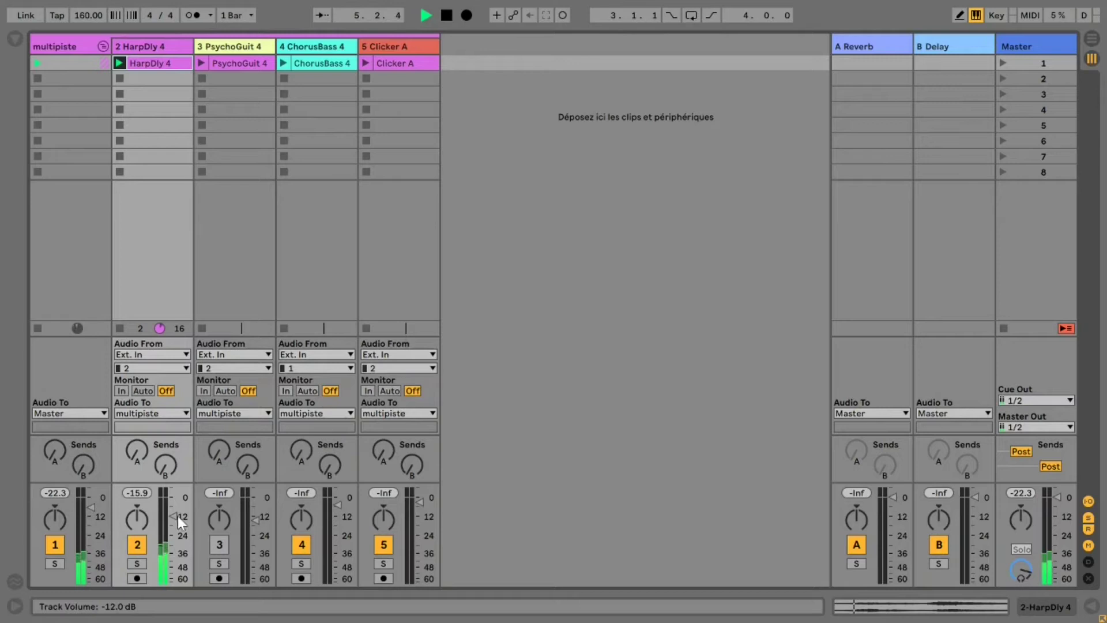
pyautogui.moveTo(168, 520); pyautogui.dragTo(171, 505)
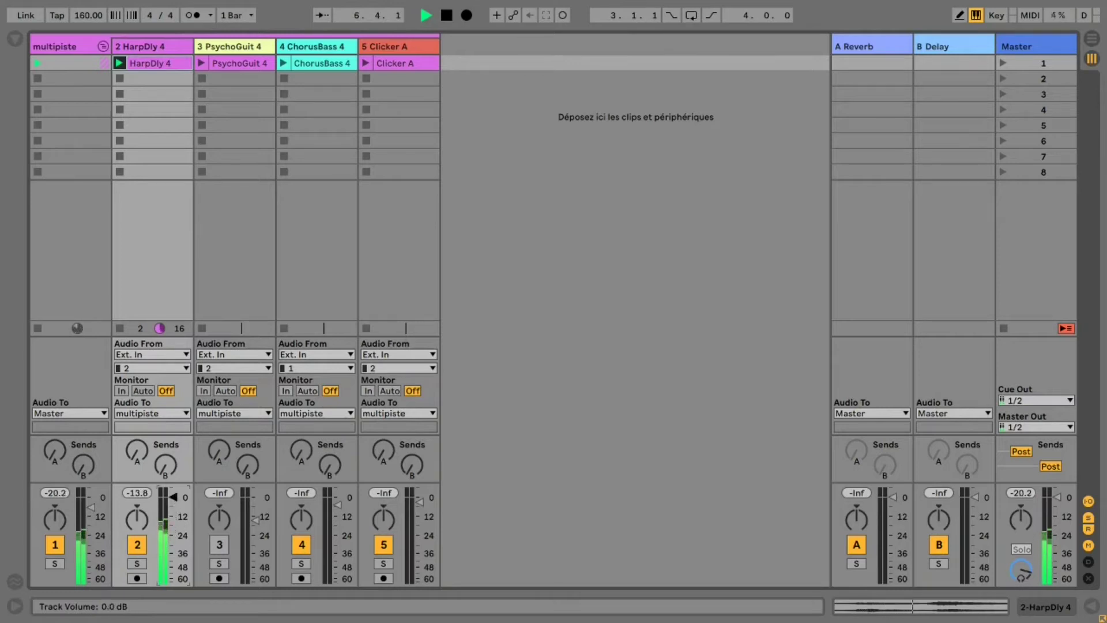
pyautogui.press('space')
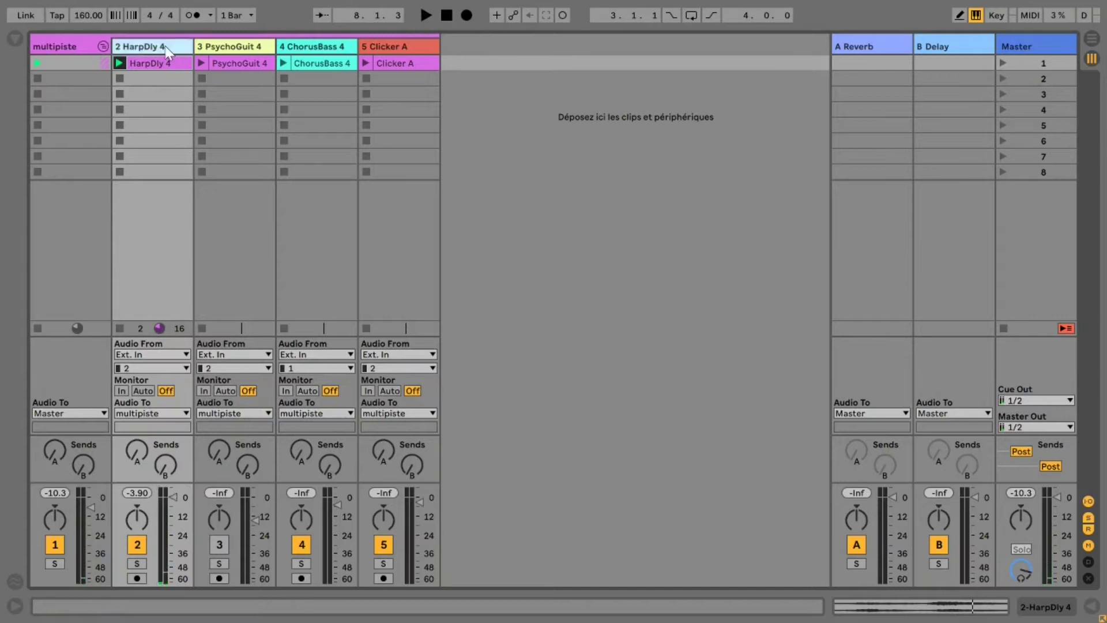
# Load the Auto Pan preset Subtle Stereo from the audio effects onto the HarpDly 4 track
pyautogui.doubleClick(171, 51)
pyautogui.click(15, 38)
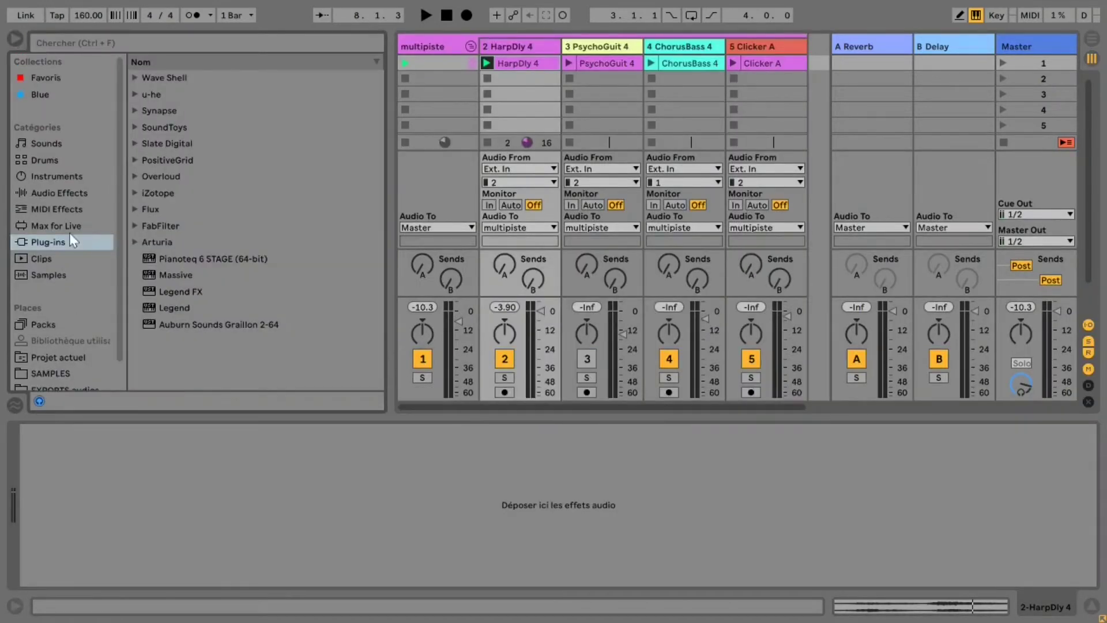
pyautogui.click(58, 193)
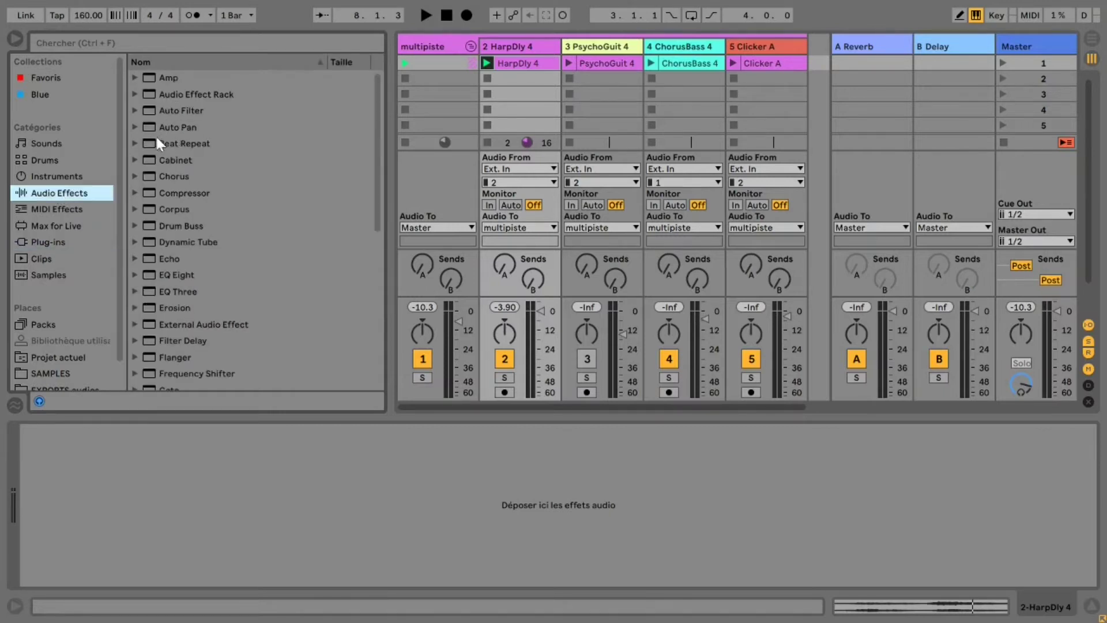
pyautogui.click(320, 64)
pyautogui.click(320, 64)
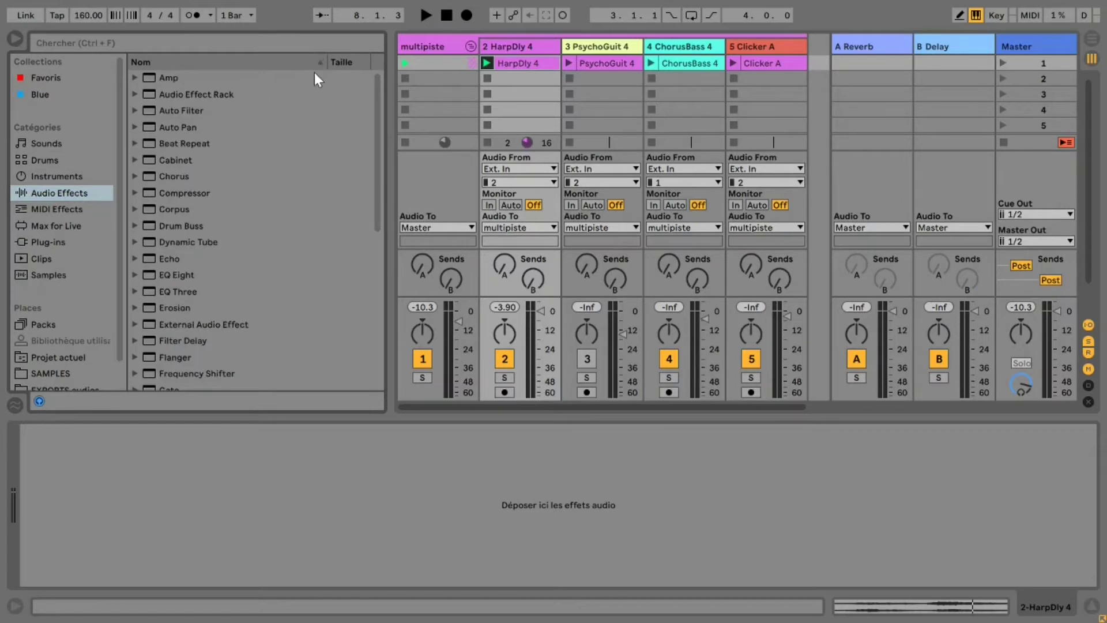
pyautogui.click(134, 127)
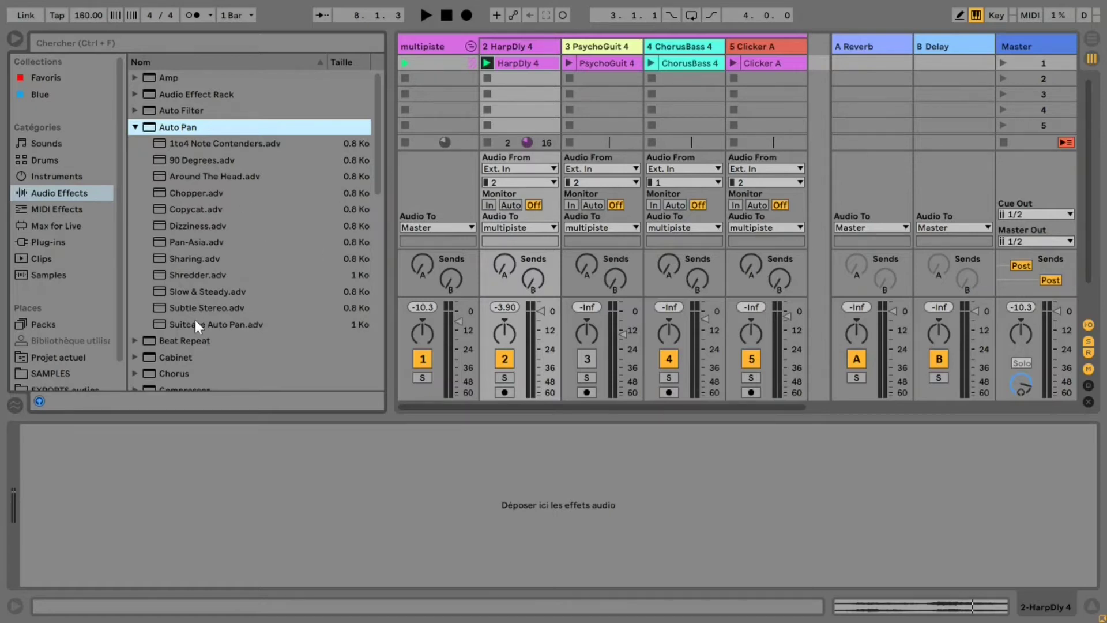
pyautogui.moveTo(177, 307); pyautogui.dragTo(368, 471)
pyautogui.moveTo(484, 482); pyautogui.dragTo(484, 481)
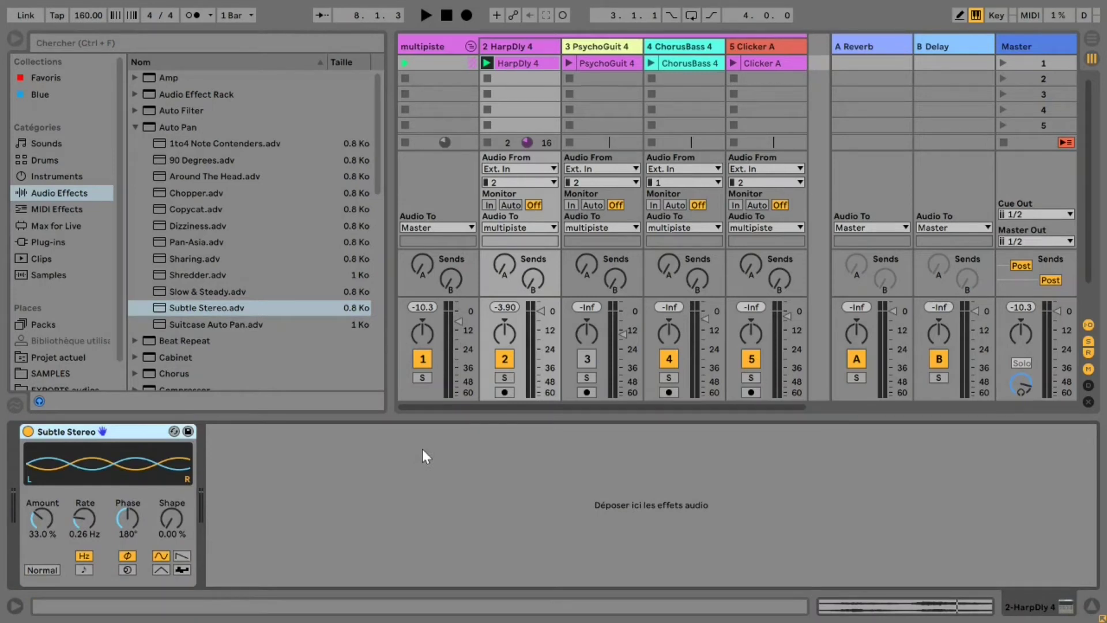
# Audition Subtle Stereo, set its Amount to 67.5 %, and try a Rate of 3.62 Hz before undoing the rate change
pyautogui.press('space')
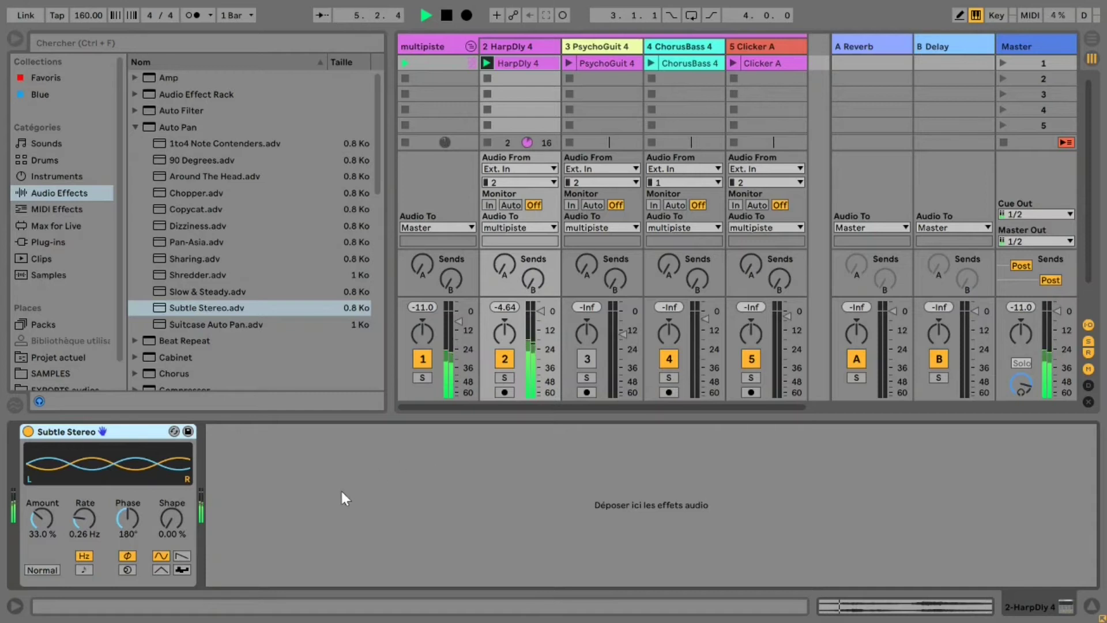
pyautogui.moveTo(37, 527); pyautogui.dragTo(37, 483)
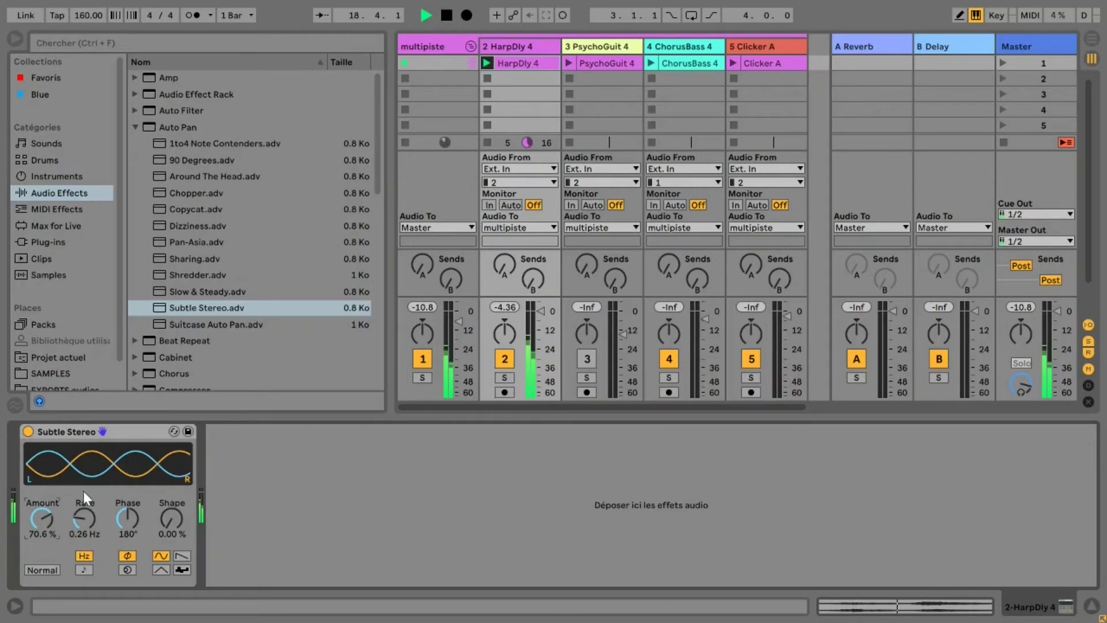
pyautogui.press('space')
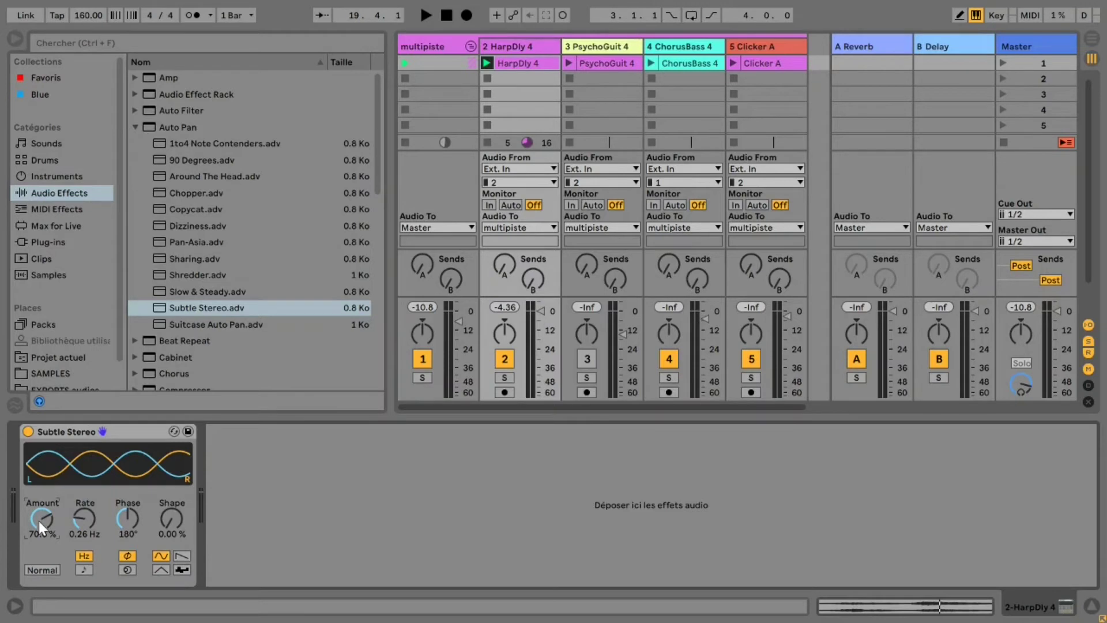
pyautogui.moveTo(37, 518)
pyautogui.mouseDown()
pyautogui.moveTo(37, 535)
pyautogui.moveTo(37, 521)
pyautogui.mouseUp()
pyautogui.moveTo(84, 519); pyautogui.dragTo(84, 496)
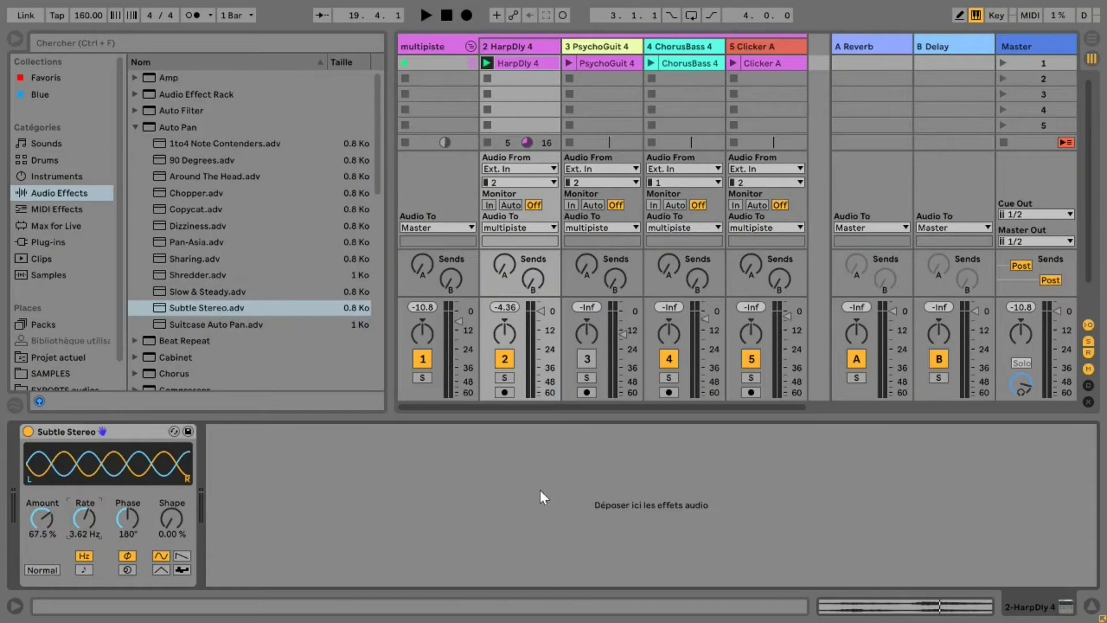
pyautogui.hotkey('ctrl', 'z')
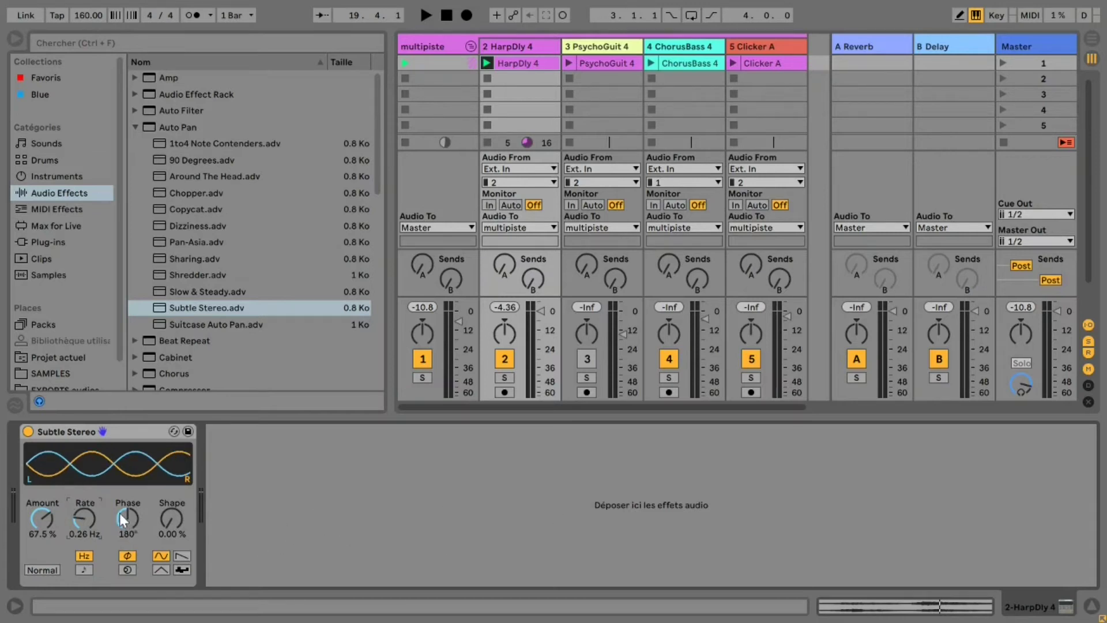
# Try the Auto Pan Phase at 360° during playback, return it to 180°, and stop playback
pyautogui.moveTo(127, 531); pyautogui.dragTo(126, 514)
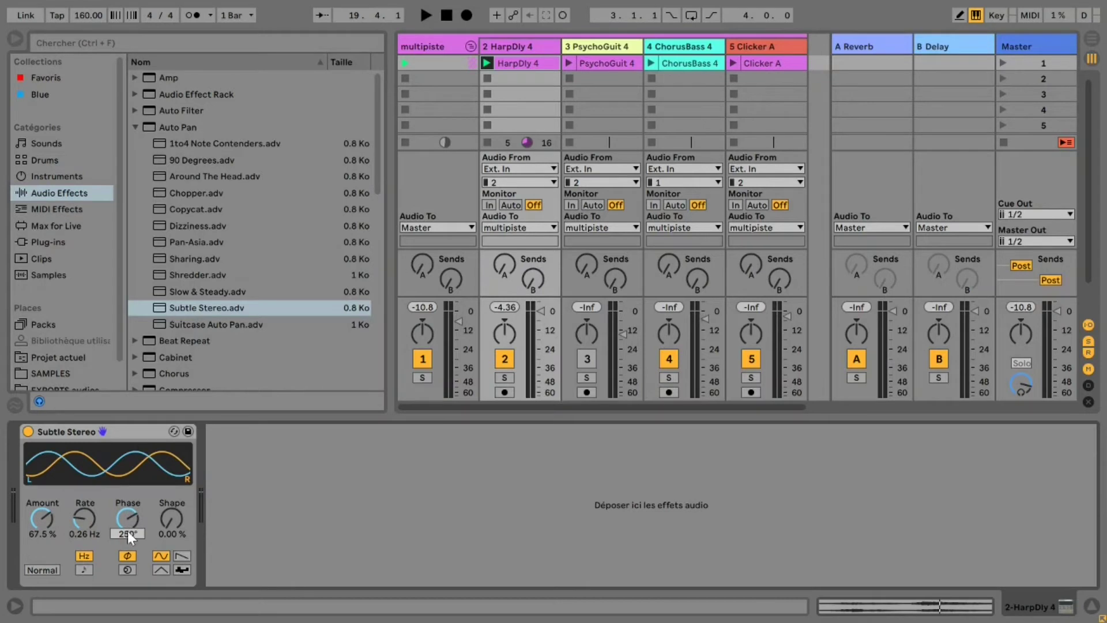
pyautogui.moveTo(132, 522); pyautogui.dragTo(133, 493)
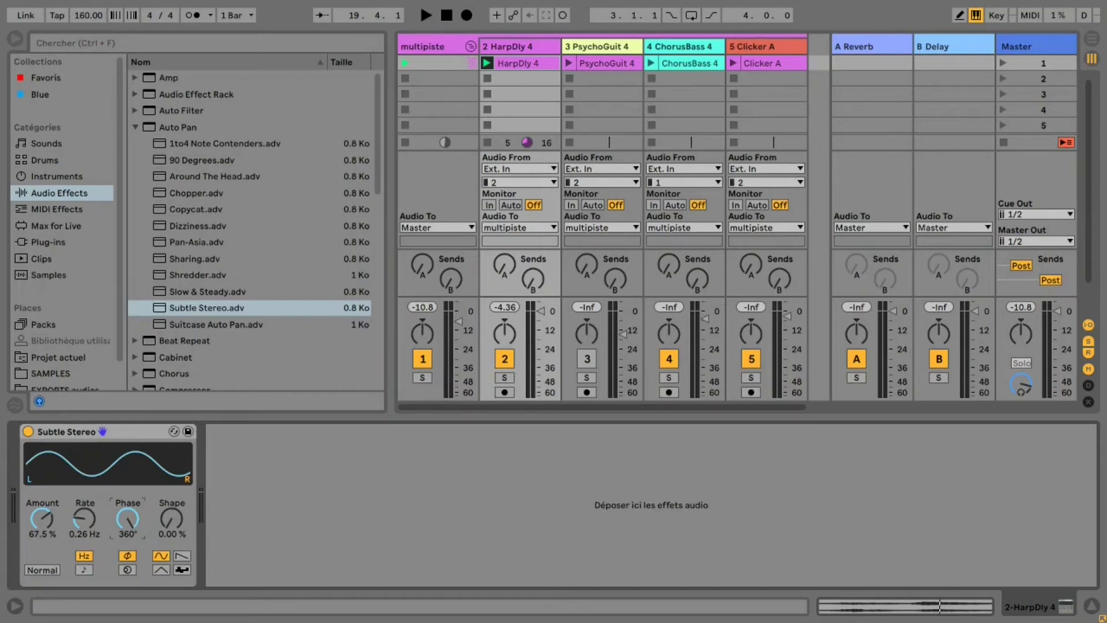
pyautogui.press('space')
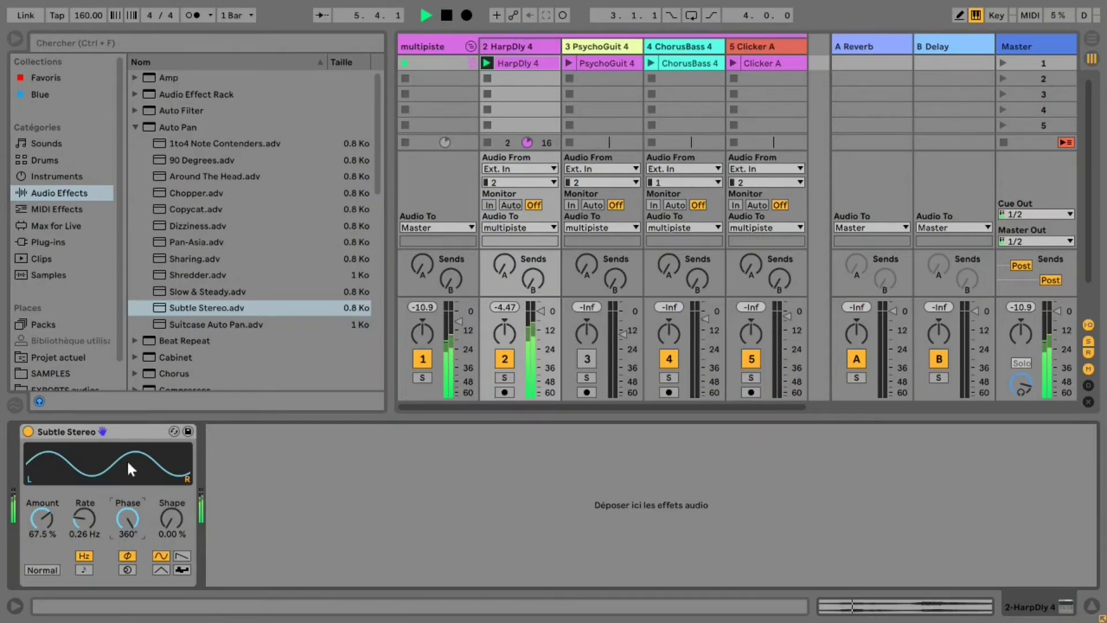
pyautogui.moveTo(119, 514); pyautogui.dragTo(119, 556)
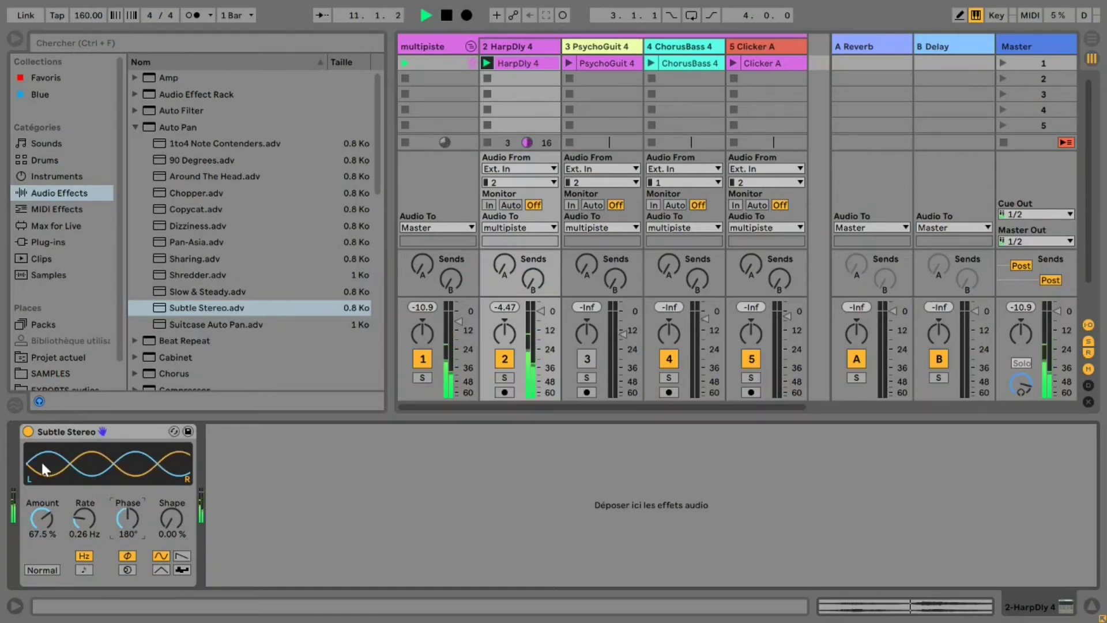
pyautogui.press('space')
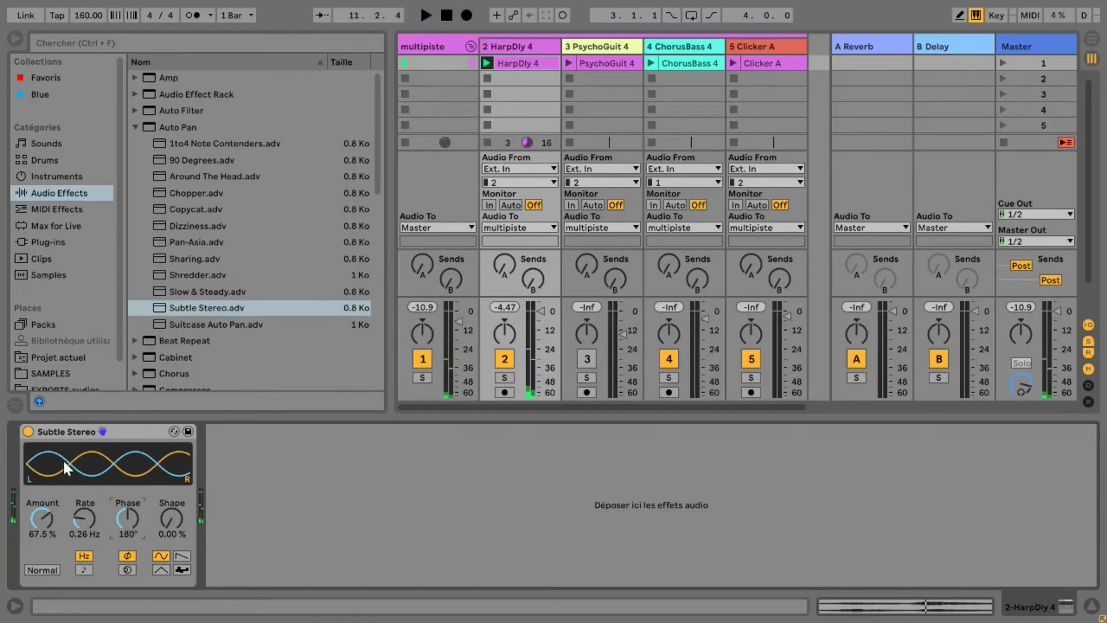
# Try a higher Phase and a Shape of 54 % in Auto Pan, resetting each to its default
pyautogui.moveTo(123, 521); pyautogui.dragTo(123, 506)
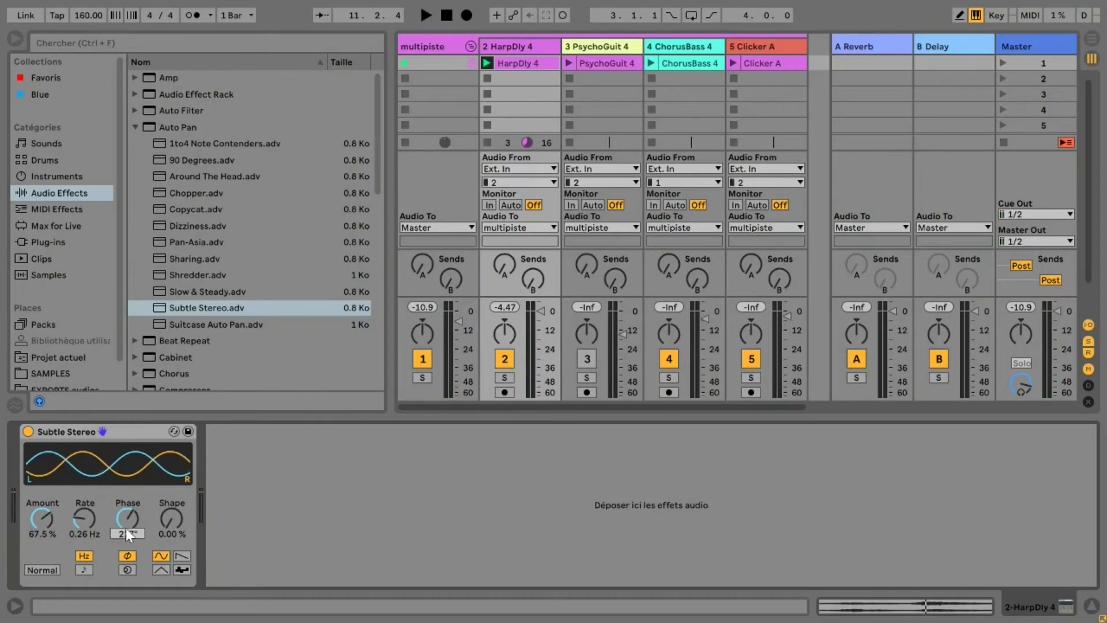
pyautogui.press('Delete')
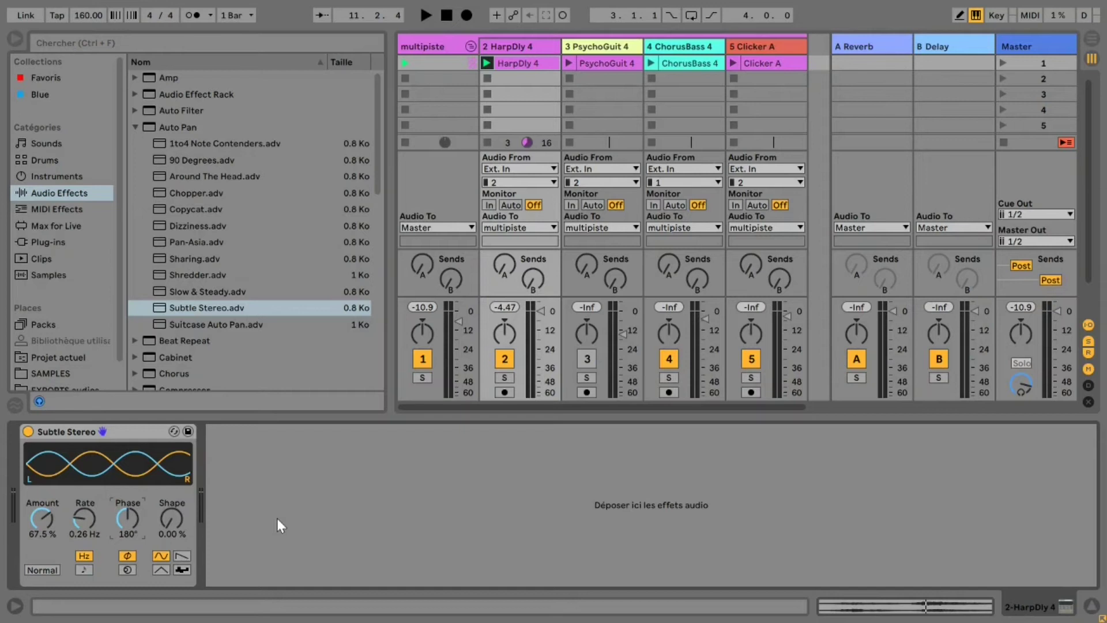
pyautogui.moveTo(172, 518)
pyautogui.mouseDown()
pyautogui.moveTo(171, 505)
pyautogui.moveTo(171, 534)
pyautogui.moveTo(182, 521)
pyautogui.moveTo(172, 500)
pyautogui.mouseUp()
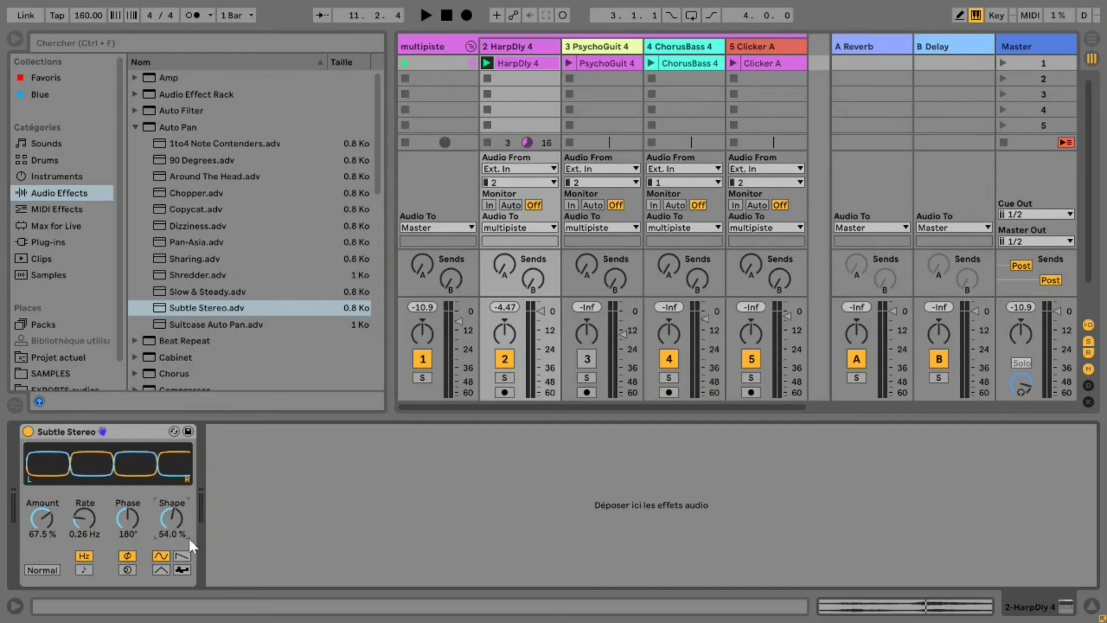
pyautogui.press('Delete')
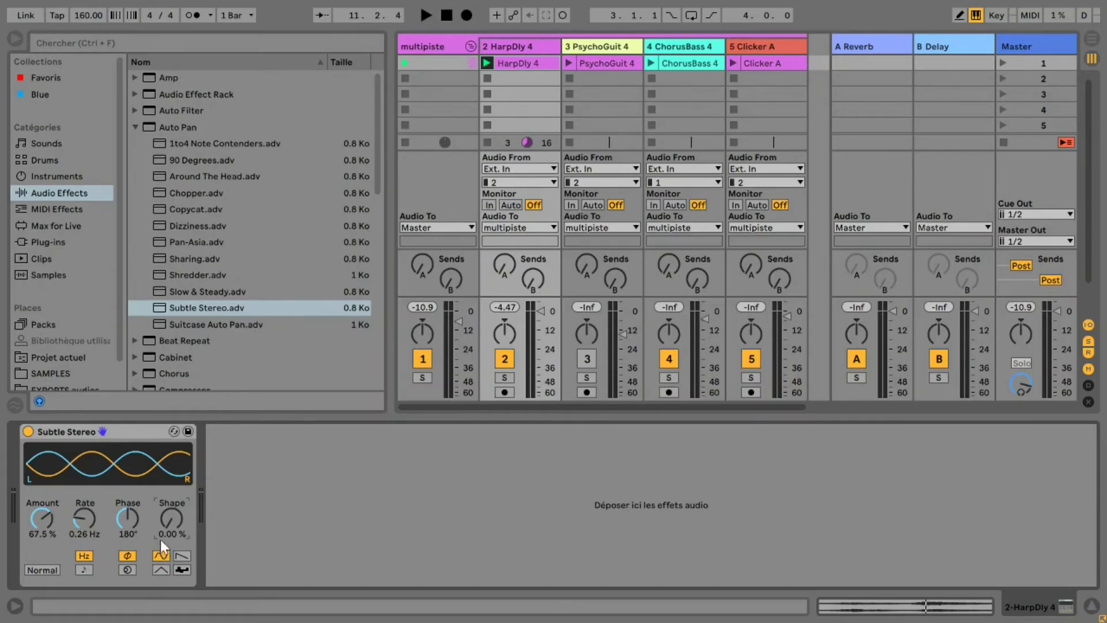
# Switch the Auto Pan waveform through sawtooth and triangle to random
pyautogui.click(182, 557)
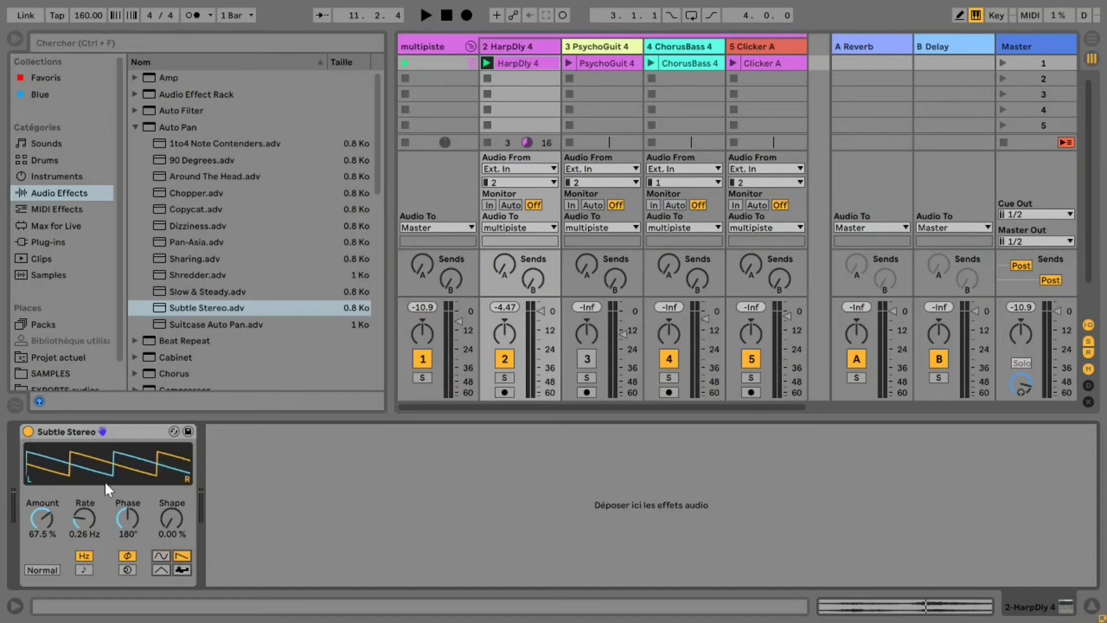
pyautogui.click(160, 569)
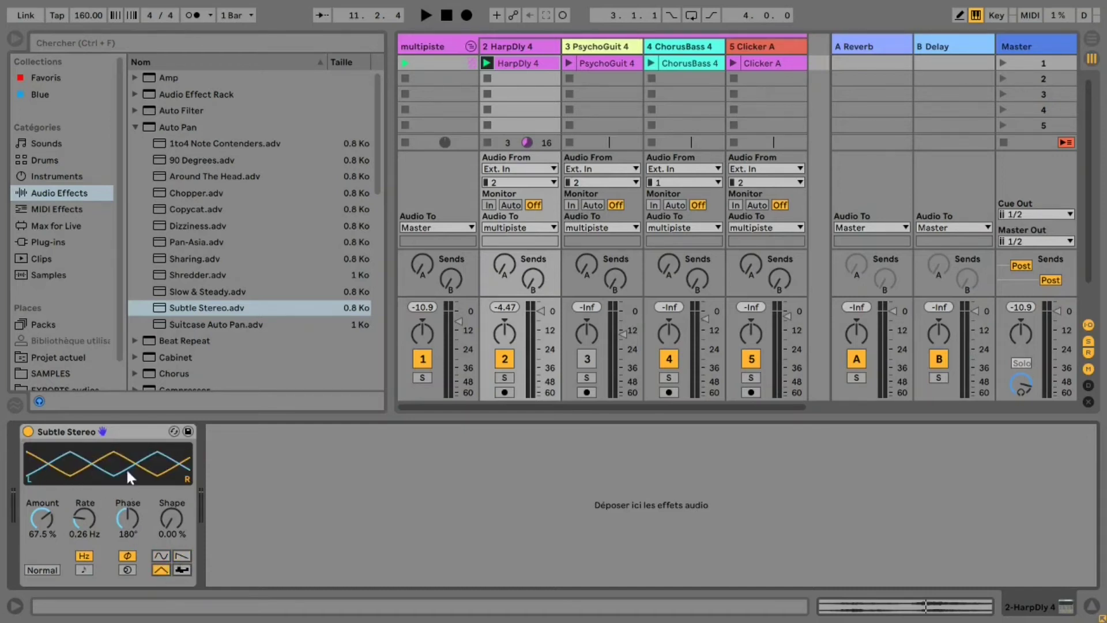
pyautogui.click(183, 572)
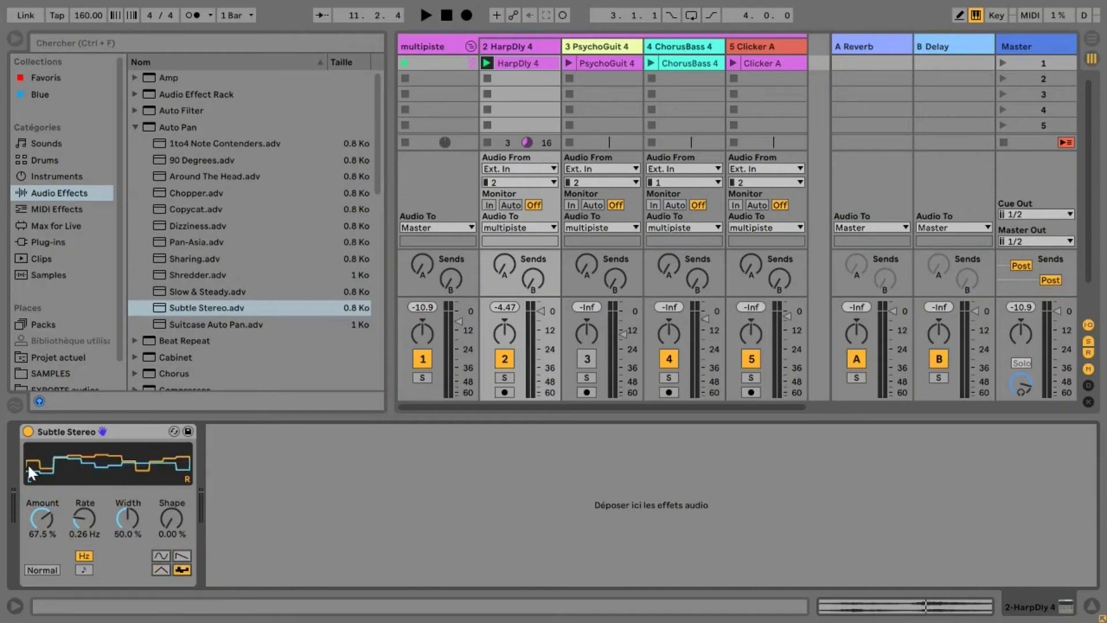
# Audition the random waveform with Amount at 100 %, and switch Auto Pan back to the sine waveform
pyautogui.press('space')
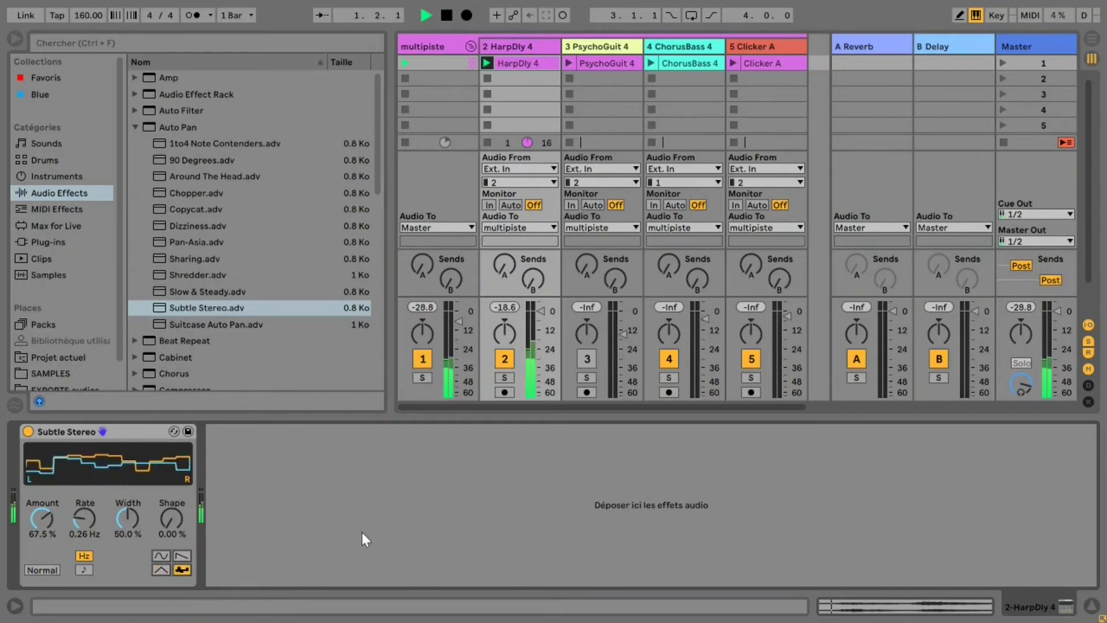
pyautogui.moveTo(41, 518); pyautogui.dragTo(41, 491)
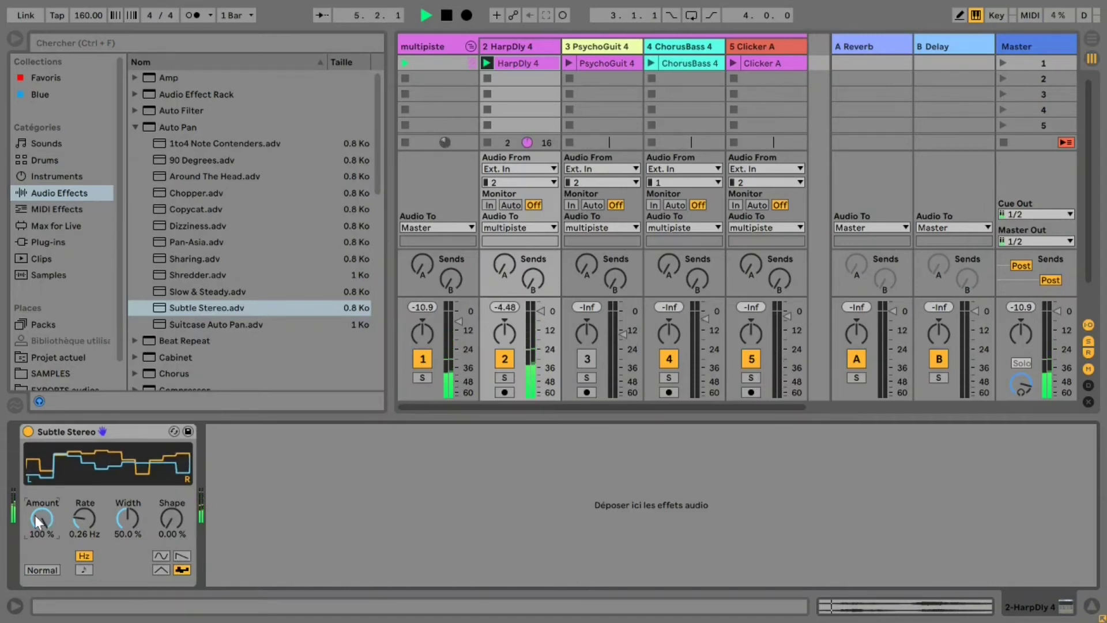
pyautogui.press('space')
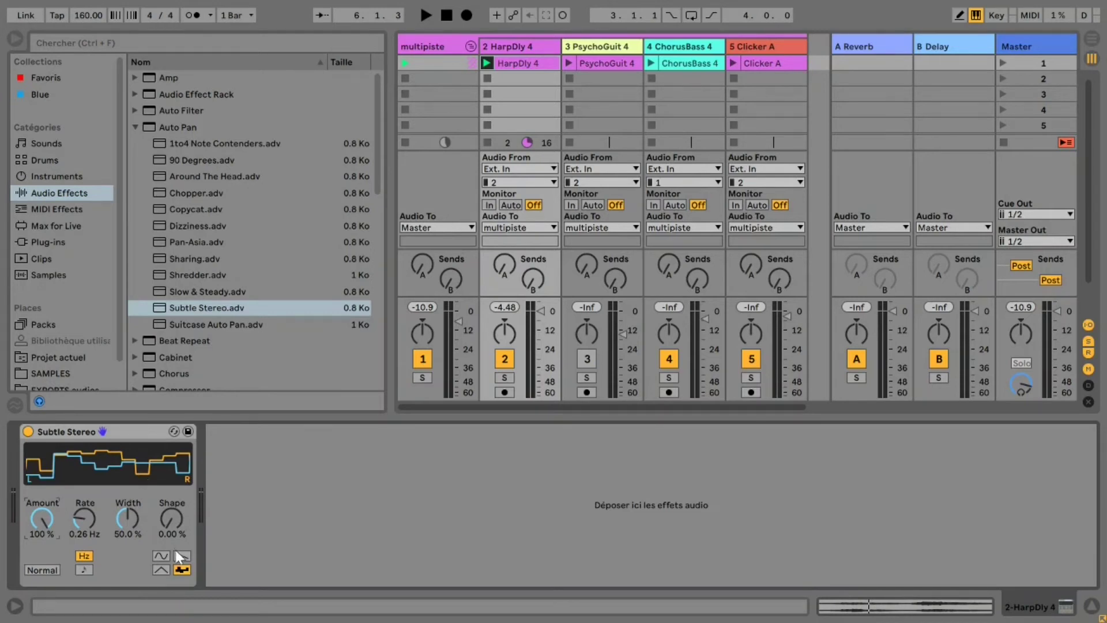
pyautogui.click(160, 556)
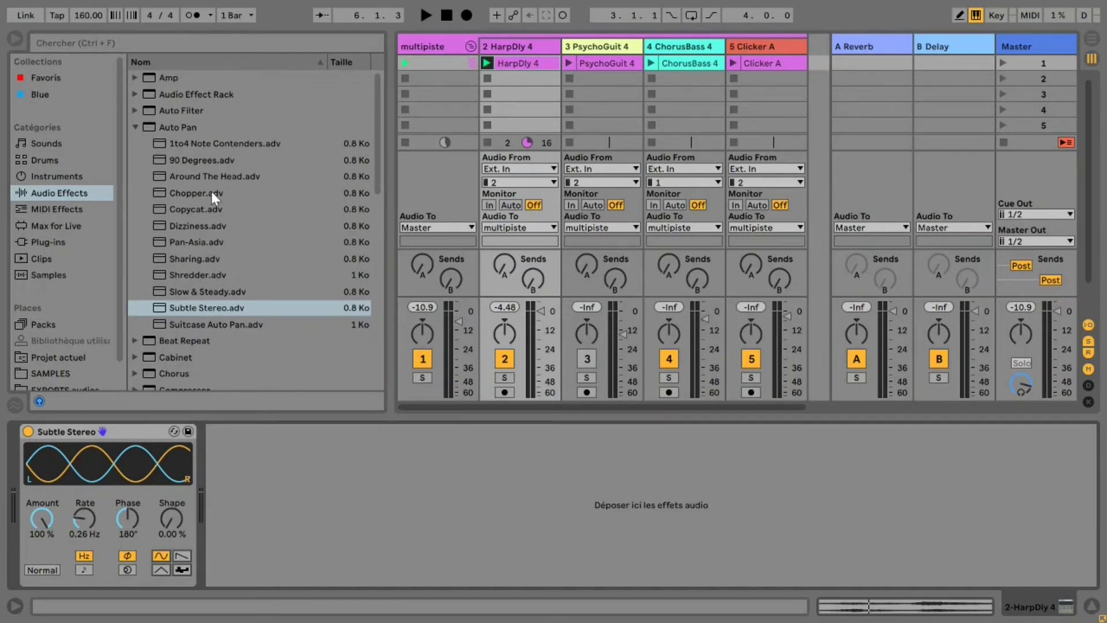
# Replace the Subtle Stereo preset with Around The Head and audition it on the HarpDly 4 track
pyautogui.moveTo(215, 174); pyautogui.dragTo(131, 478)
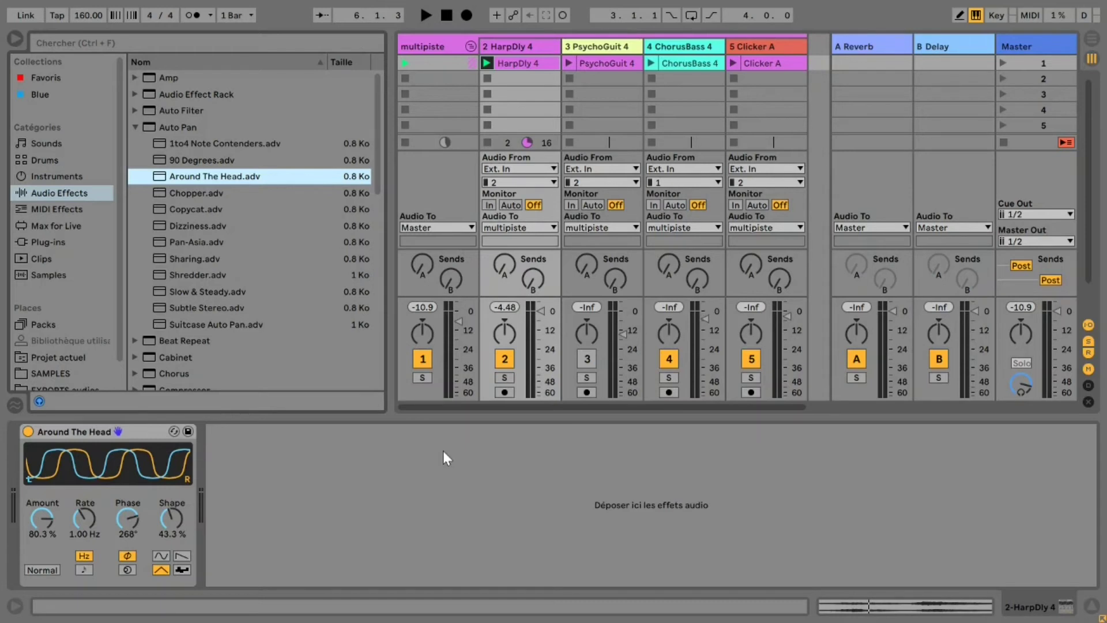
pyautogui.press('space')
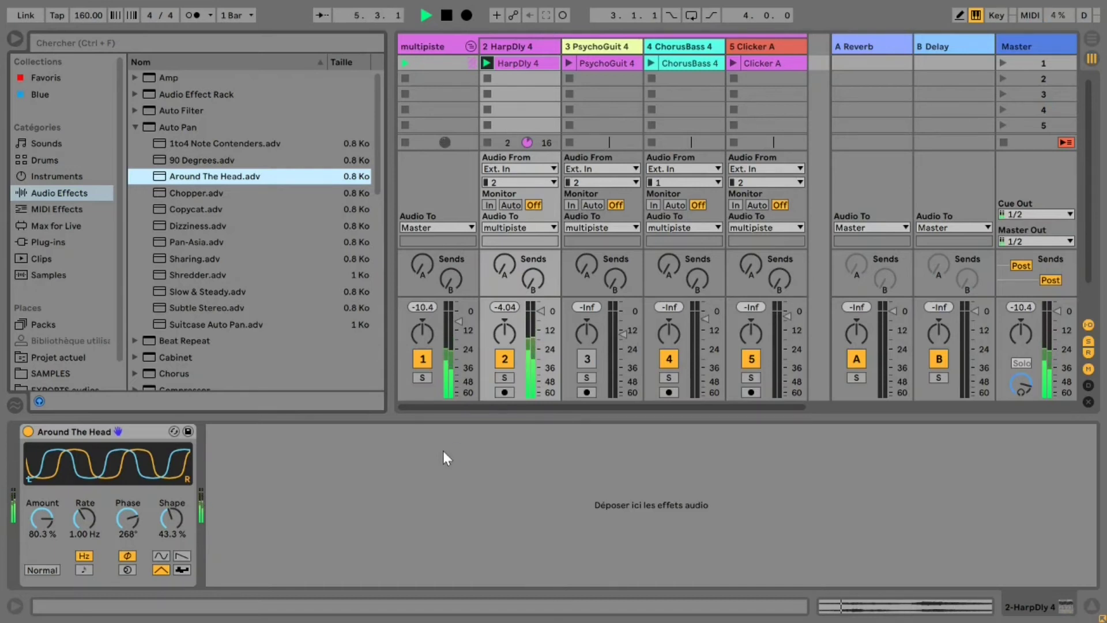
pyautogui.press('space')
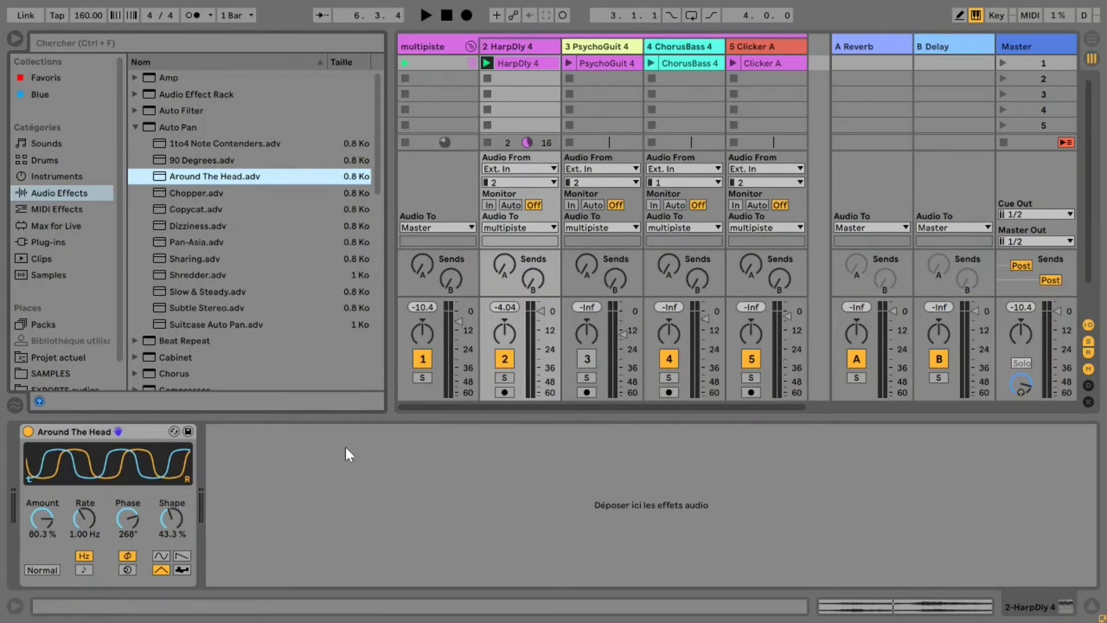
# Set the Around The Head preset to the sine waveform and reset its Phase to 180°
pyautogui.click(161, 555)
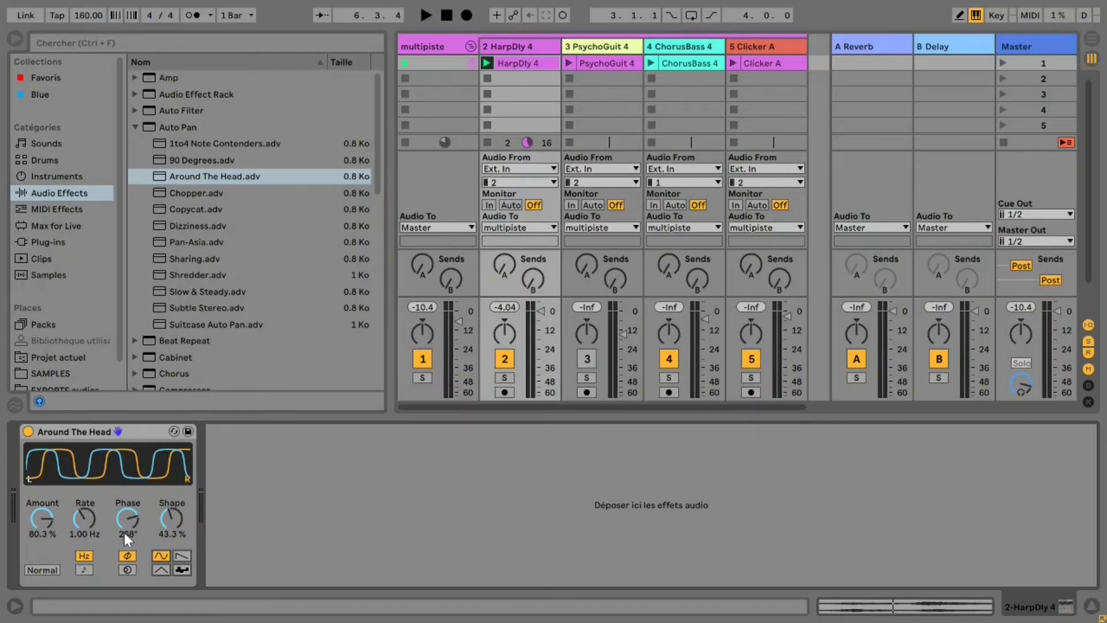
pyautogui.scroll(-4, 123, 532)
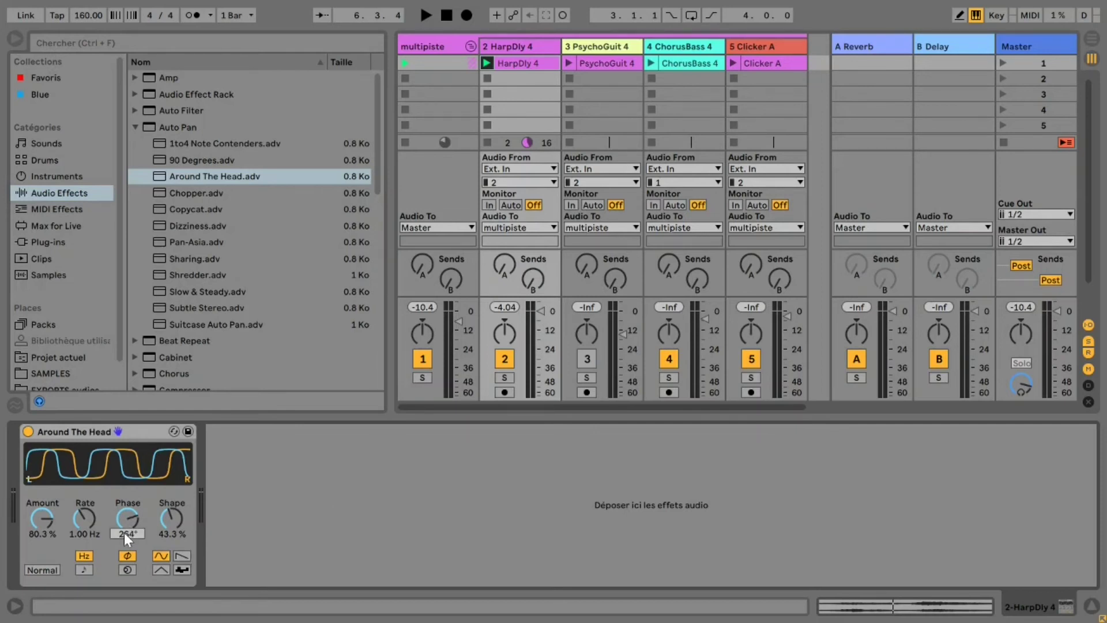
pyautogui.hotkey('ctrl', 'z')
pyautogui.click(129, 535)
pyautogui.press('Delete')
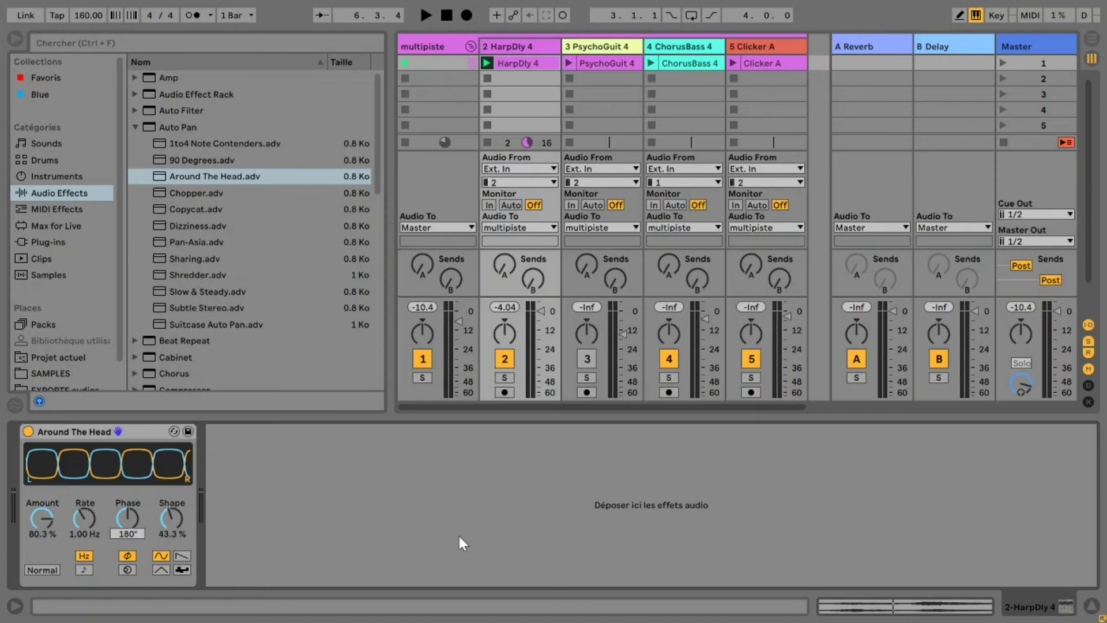
# Audition the HarpDly 4 track with the Around The Head preset, lowering Amount to 51.6 % and raising it to 61.7 % during playback
pyautogui.press('space')
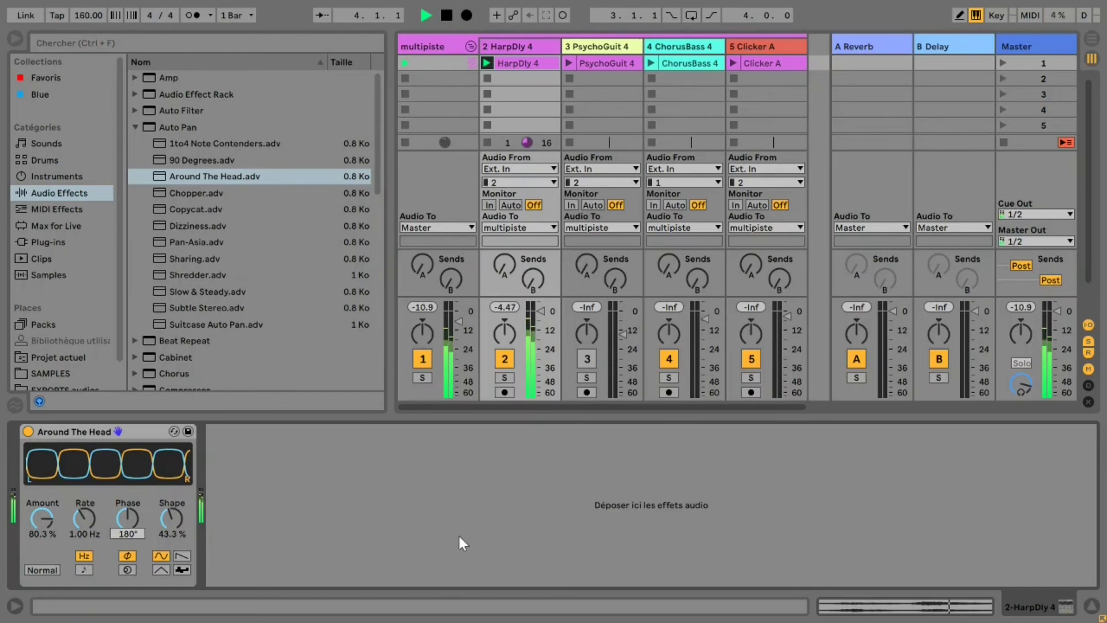
pyautogui.press('space')
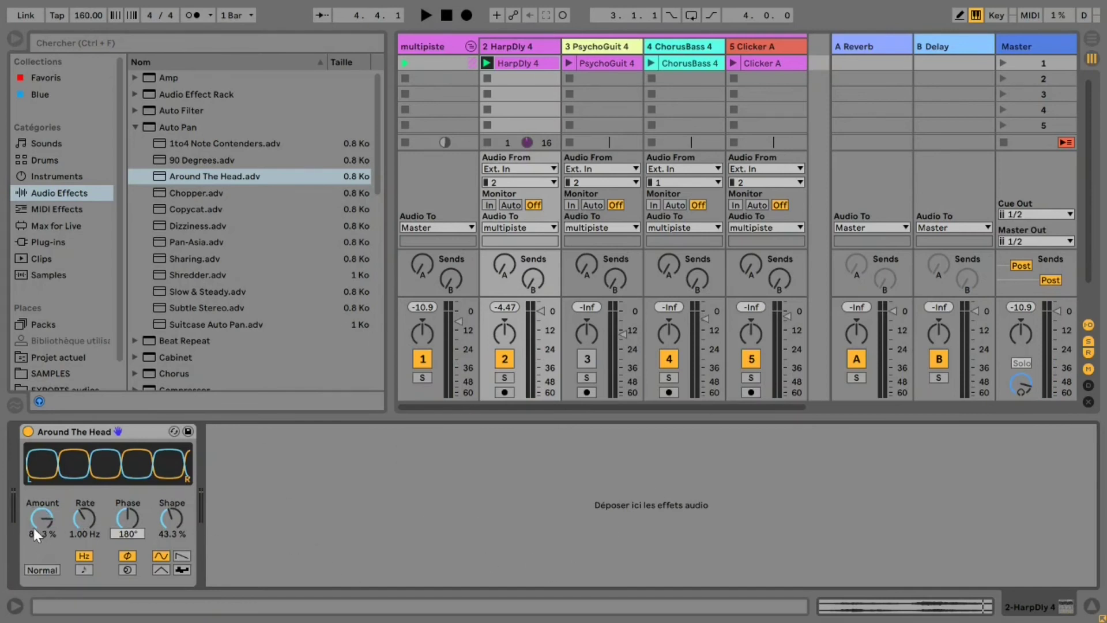
pyautogui.moveTo(32, 524); pyautogui.dragTo(33, 548)
pyautogui.press('space')
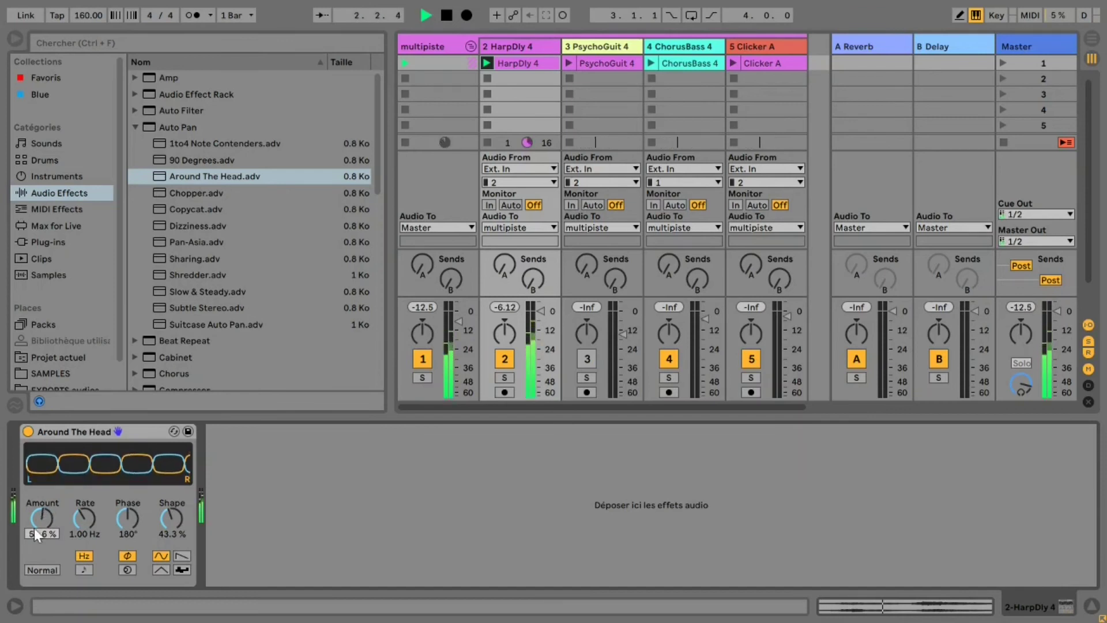
pyautogui.moveTo(36, 528); pyautogui.dragTo(37, 522)
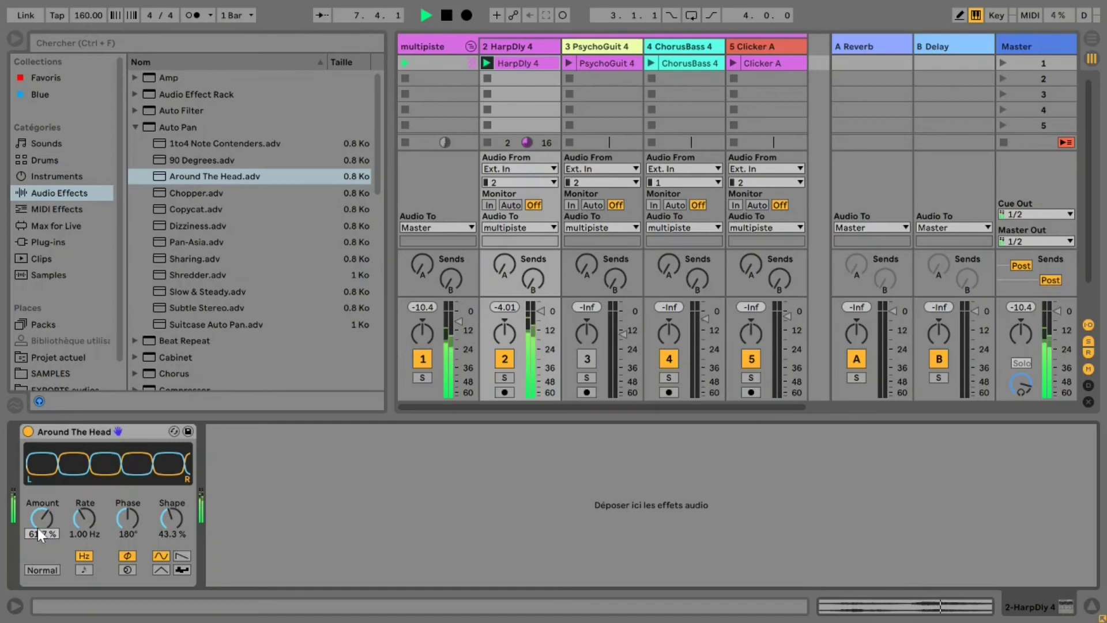
pyautogui.press('space')
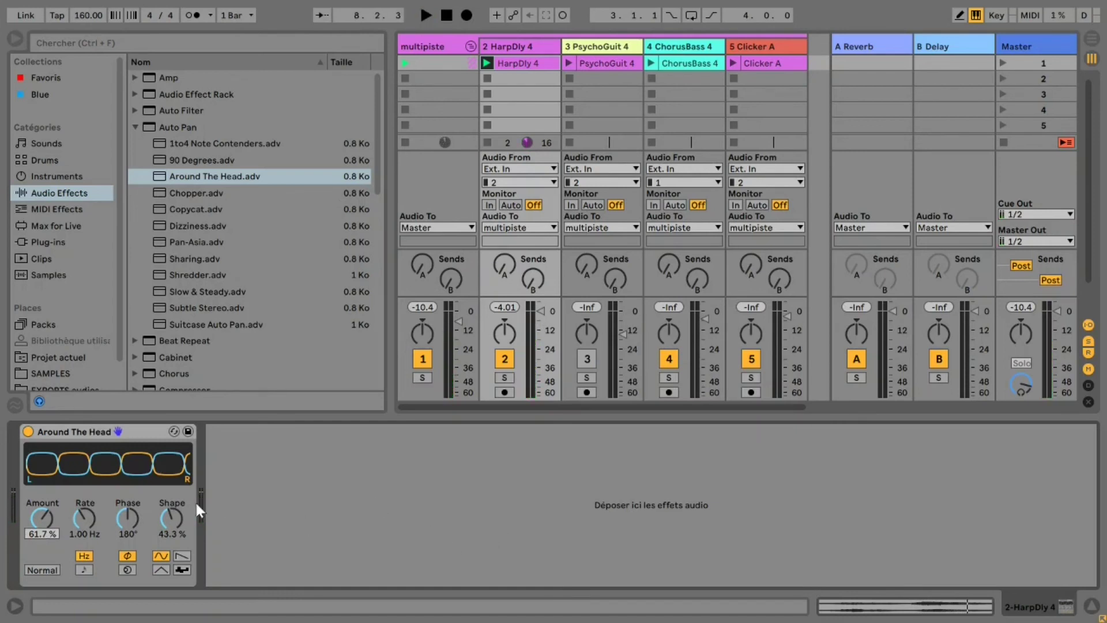
# Try Auto Pan Rate values of 0.05 Hz and 0.50 Hz with playback stopped, and undo the last Rate change
pyautogui.click(80, 532)
pyautogui.write('.05')
pyautogui.press('Return')
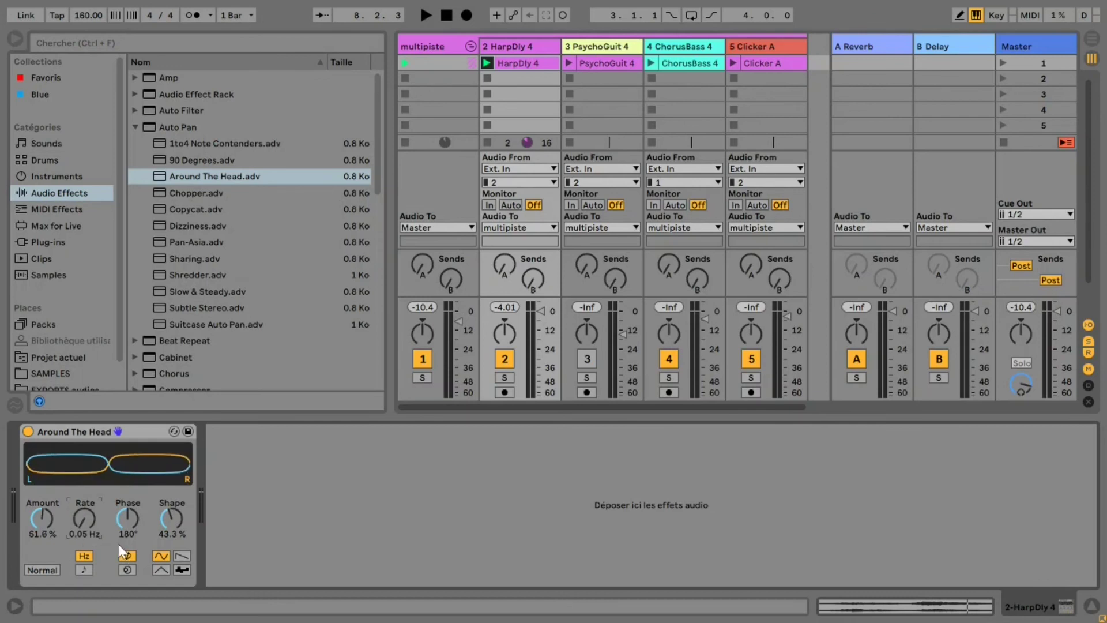
pyautogui.press('Delete')
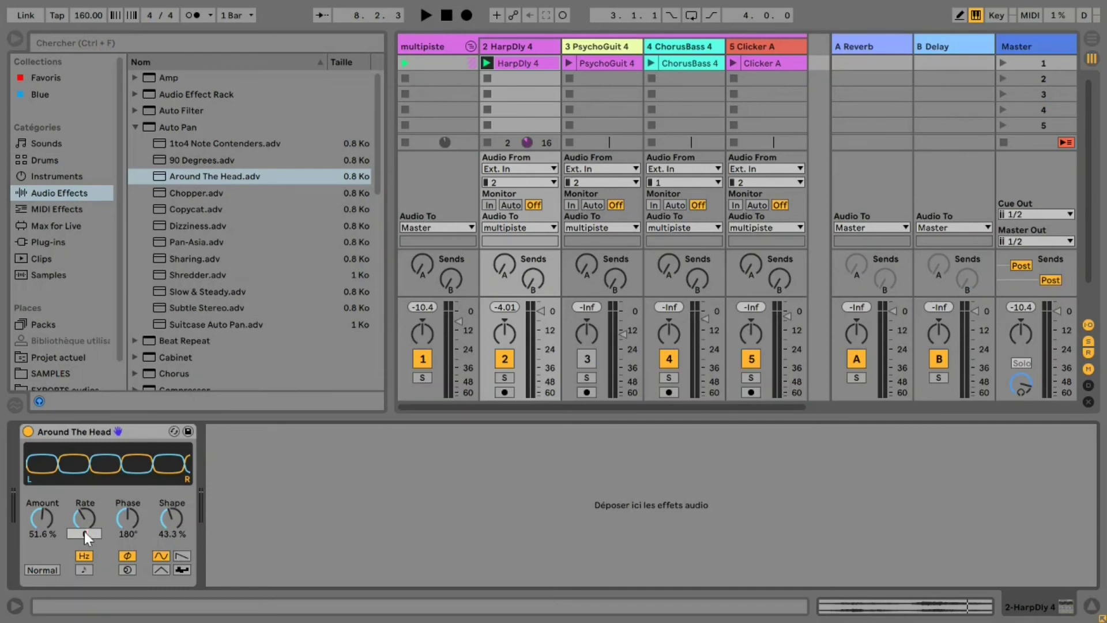
pyautogui.press('Return')
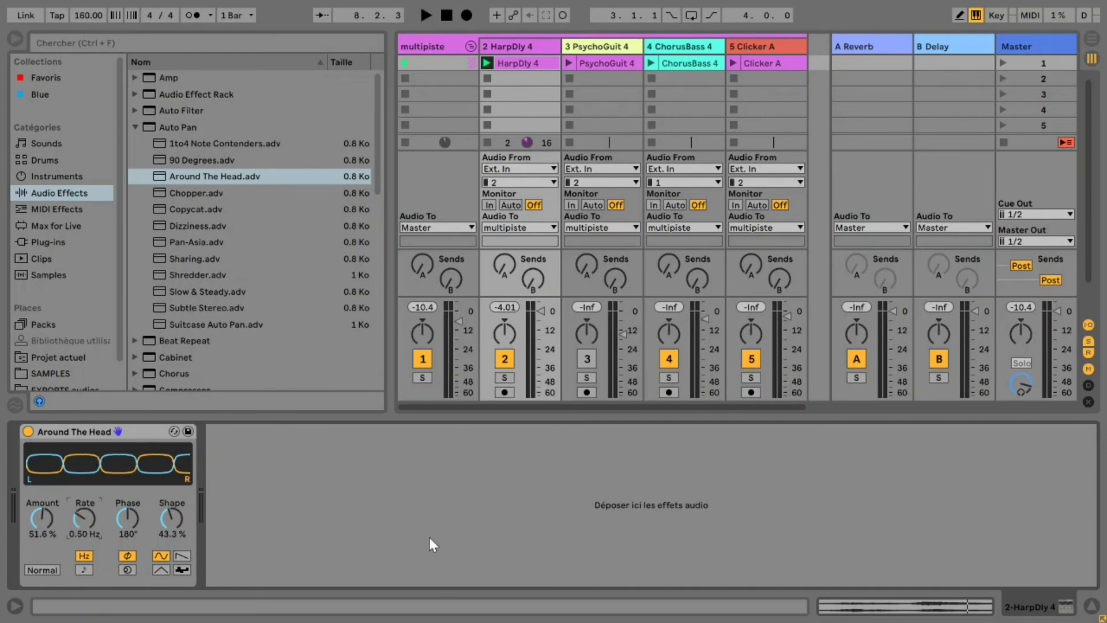
pyautogui.hotkey('ctrl', 'z')
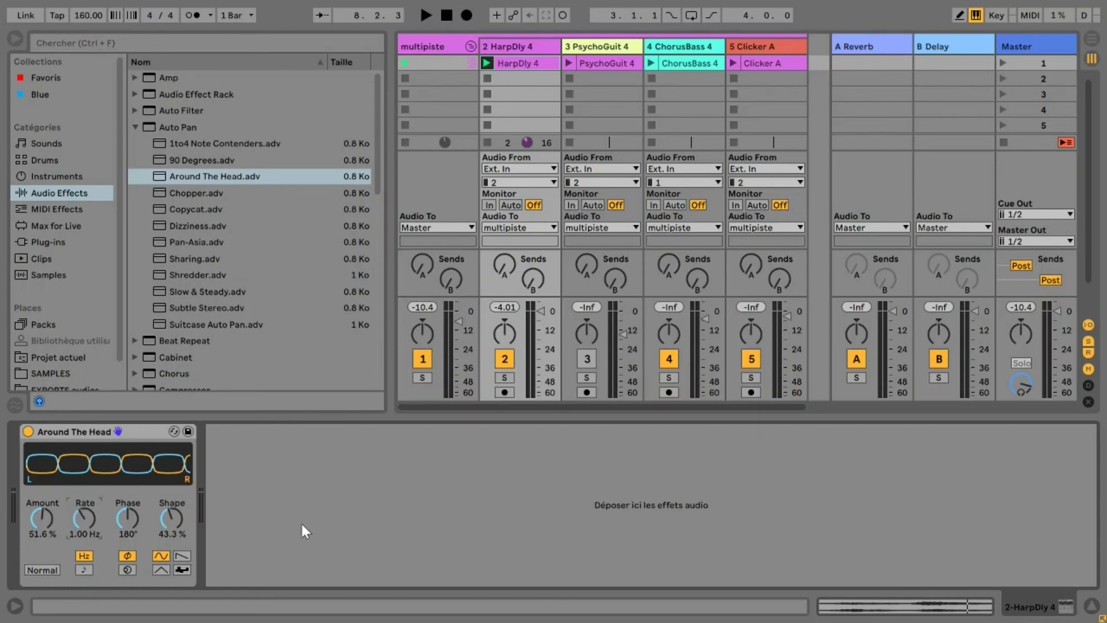
# Audition the HarpDly 4 track while setting the Auto Pan Rate to 0.50 Hz and to 0.25 Hz, and stop playback
pyautogui.press('space')
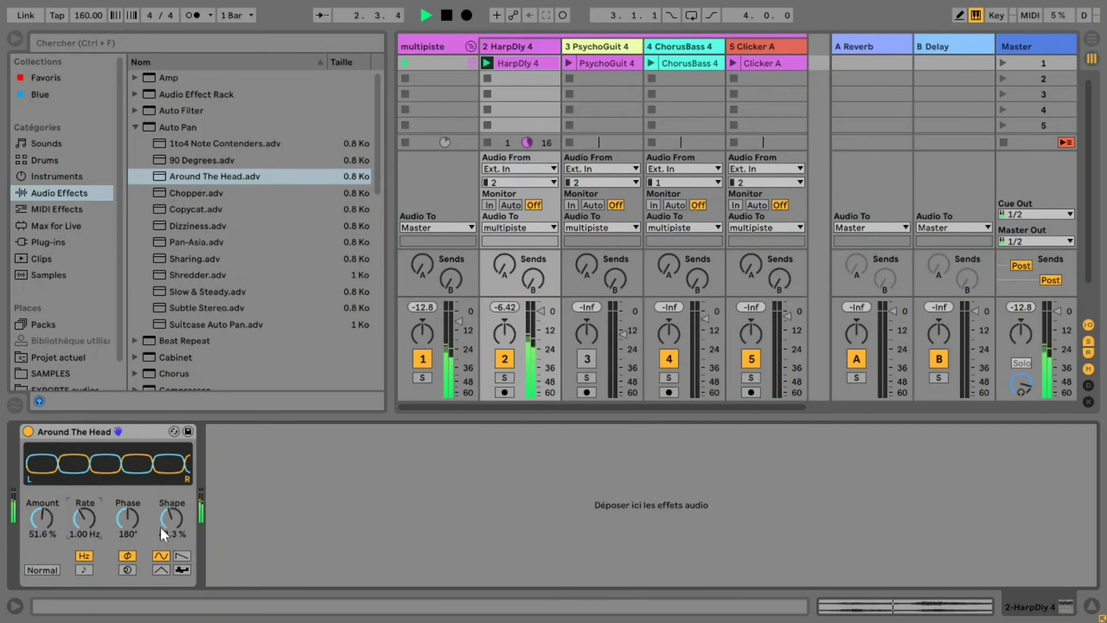
pyautogui.click(84, 534)
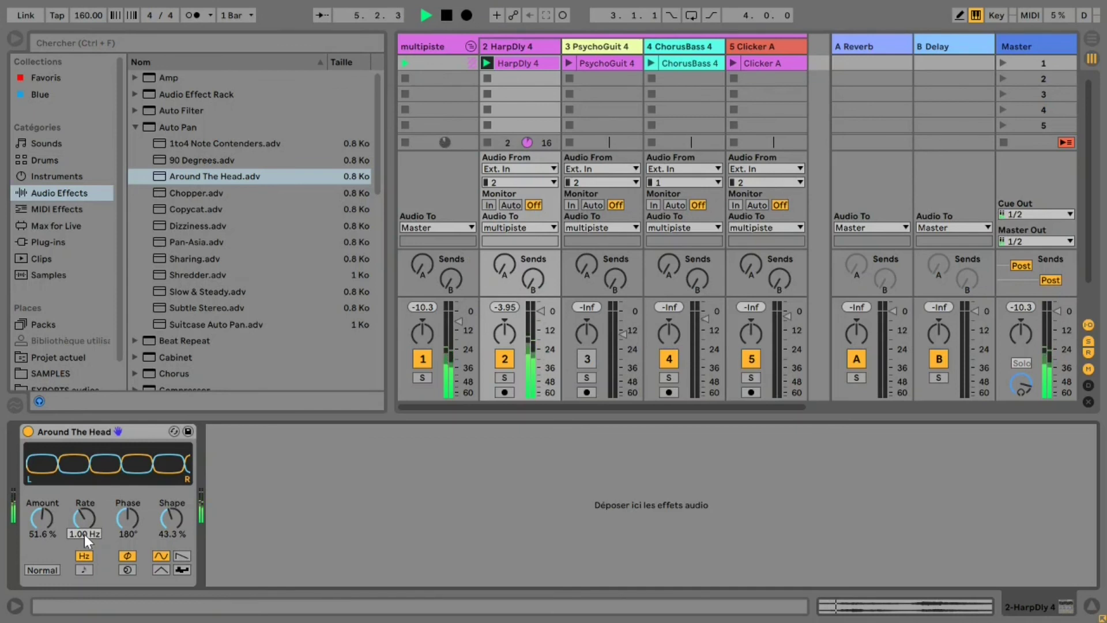
pyautogui.write('0.5')
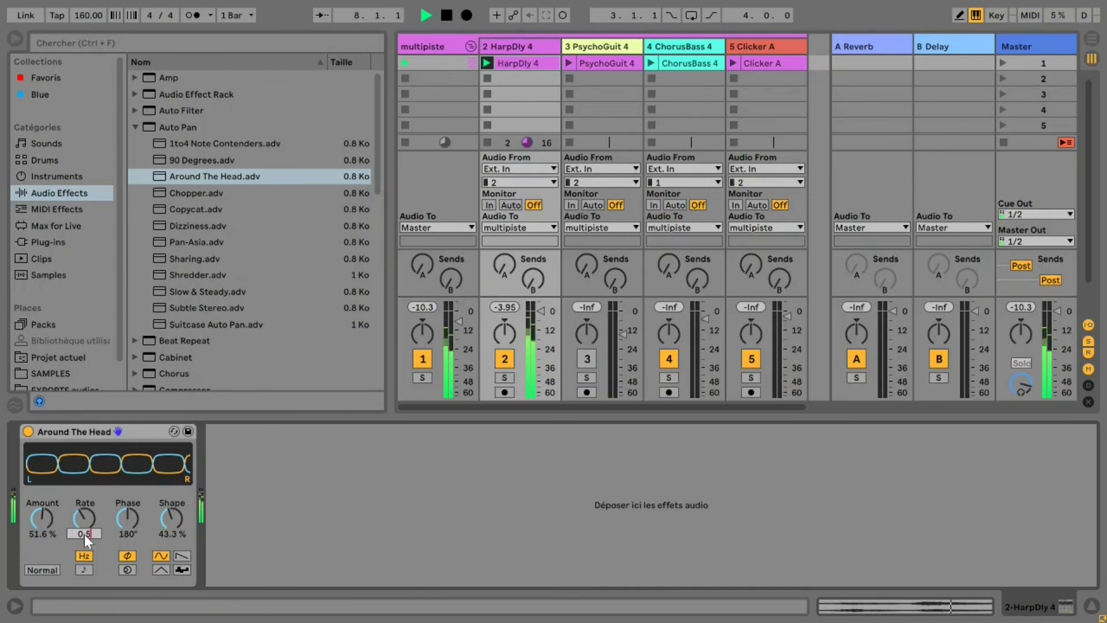
pyautogui.press('Return')
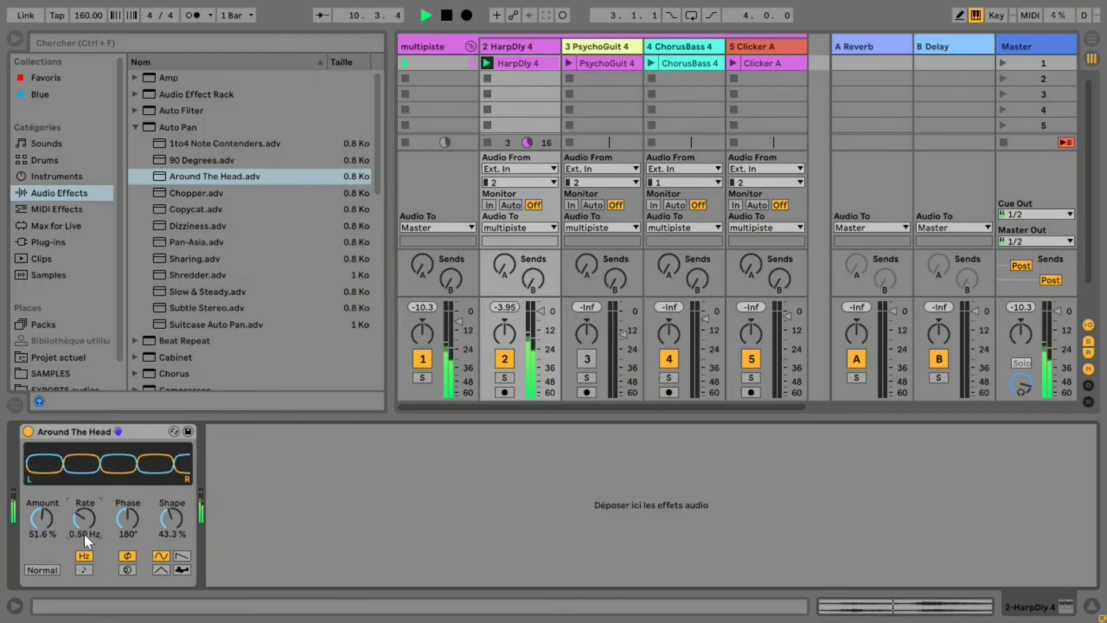
pyautogui.write('0.25')
pyautogui.press('Return')
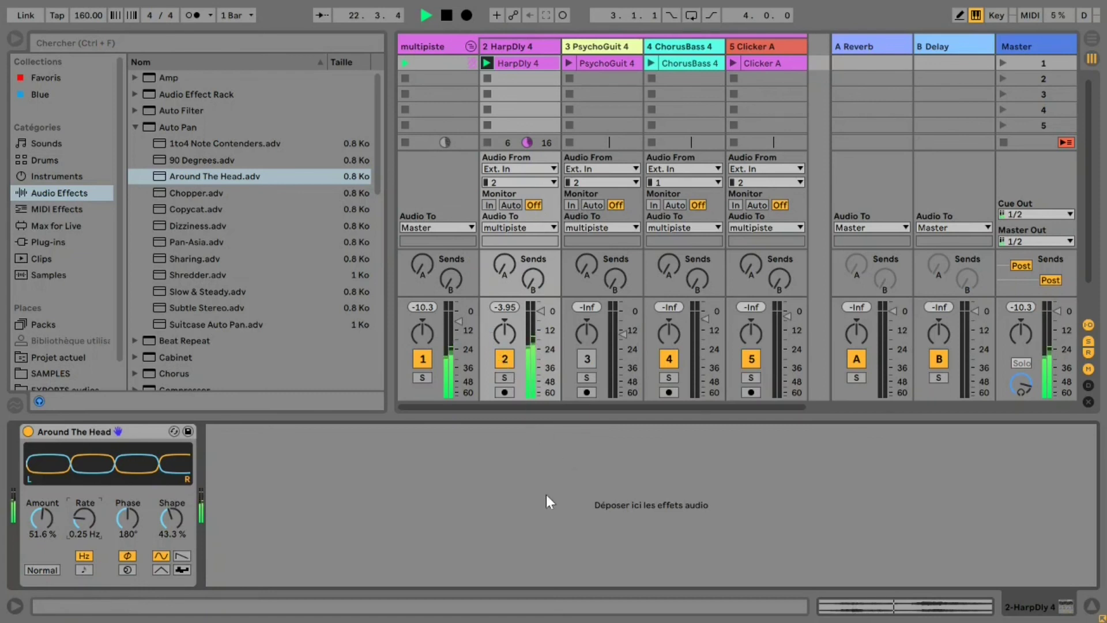
pyautogui.press('space')
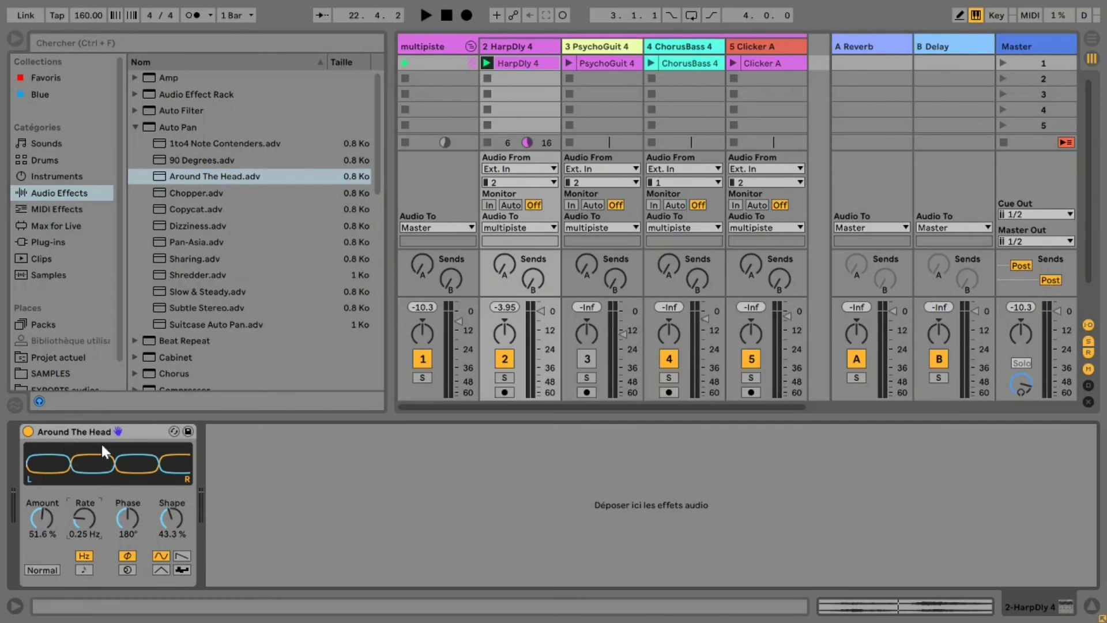
# Select the Around The Head device on the HarpDly 4 track and search the browser for "s1"
pyautogui.click(78, 427)
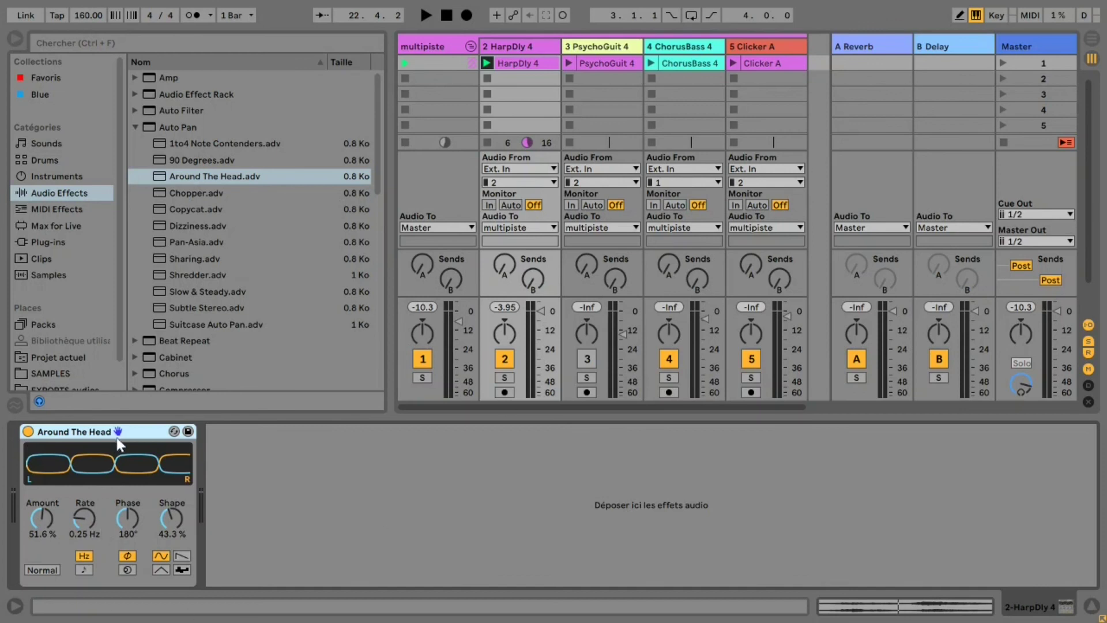
pyautogui.hotkey('ctrl', 'f')
pyautogui.write('s1')
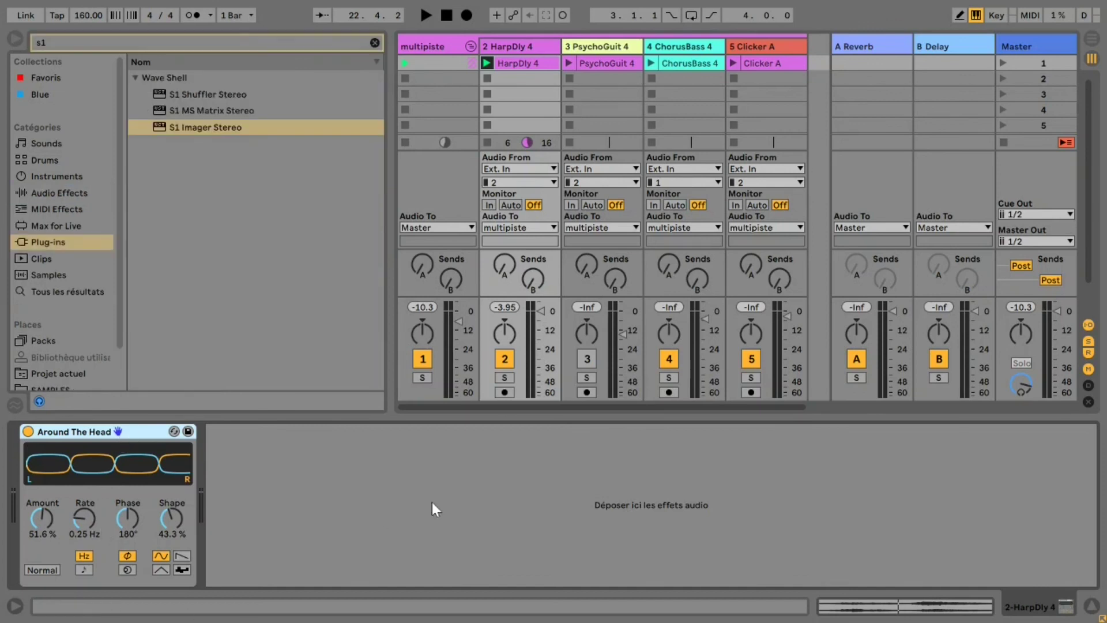